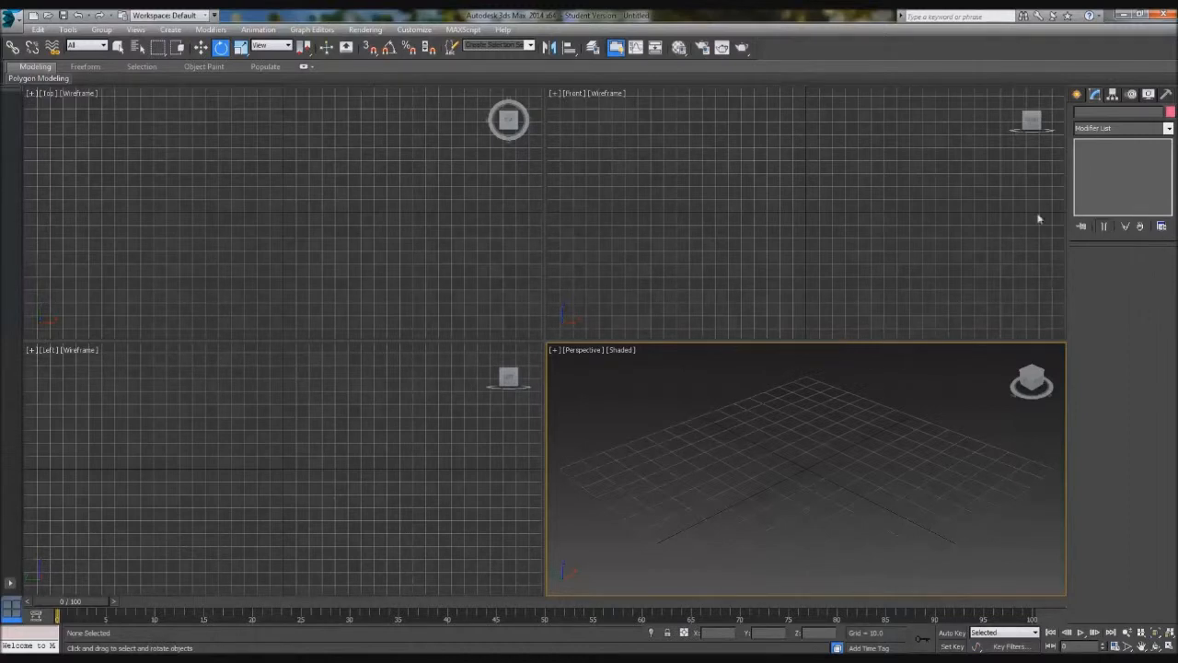
# Step: Create a standing biped skeleton at the centre of the perspective view's grid and inspect its full figure
pyautogui.click(1078, 96)
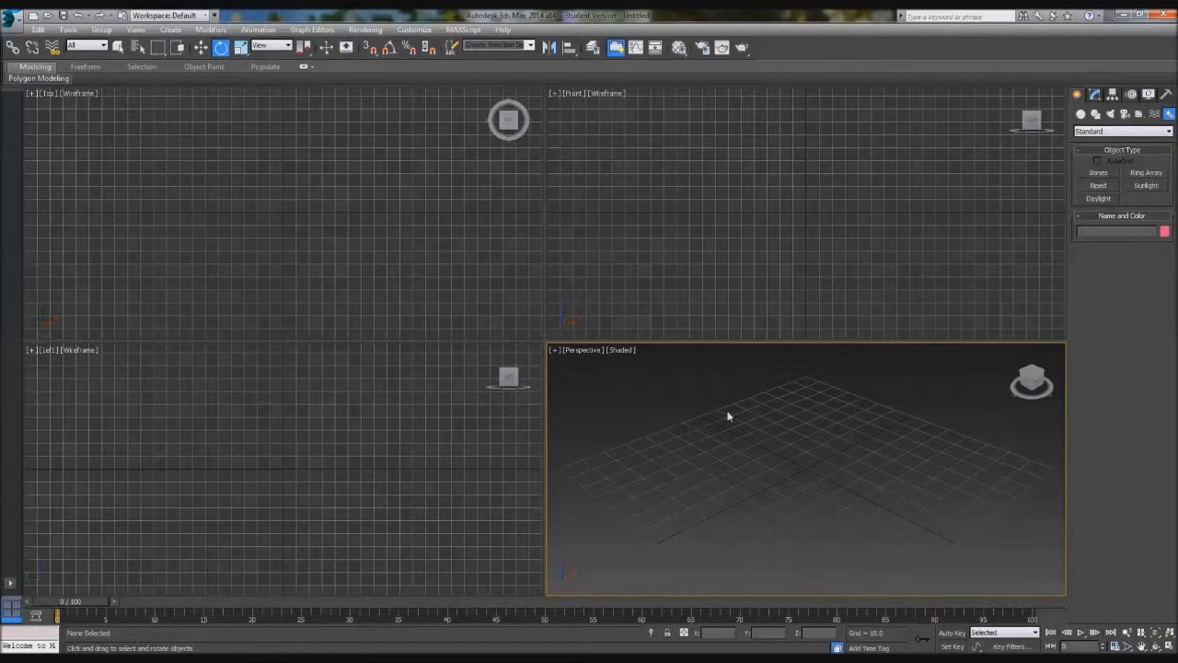
pyautogui.click(1096, 187)
pyautogui.moveTo(803, 480); pyautogui.dragTo(794, 343)
pyautogui.keyDown('alt'); pyautogui.moveTo(853, 414); pyautogui.dragTo(810, 432, button='middle'); pyautogui.keyUp('alt')
pyautogui.hotkey('alt', 'w')
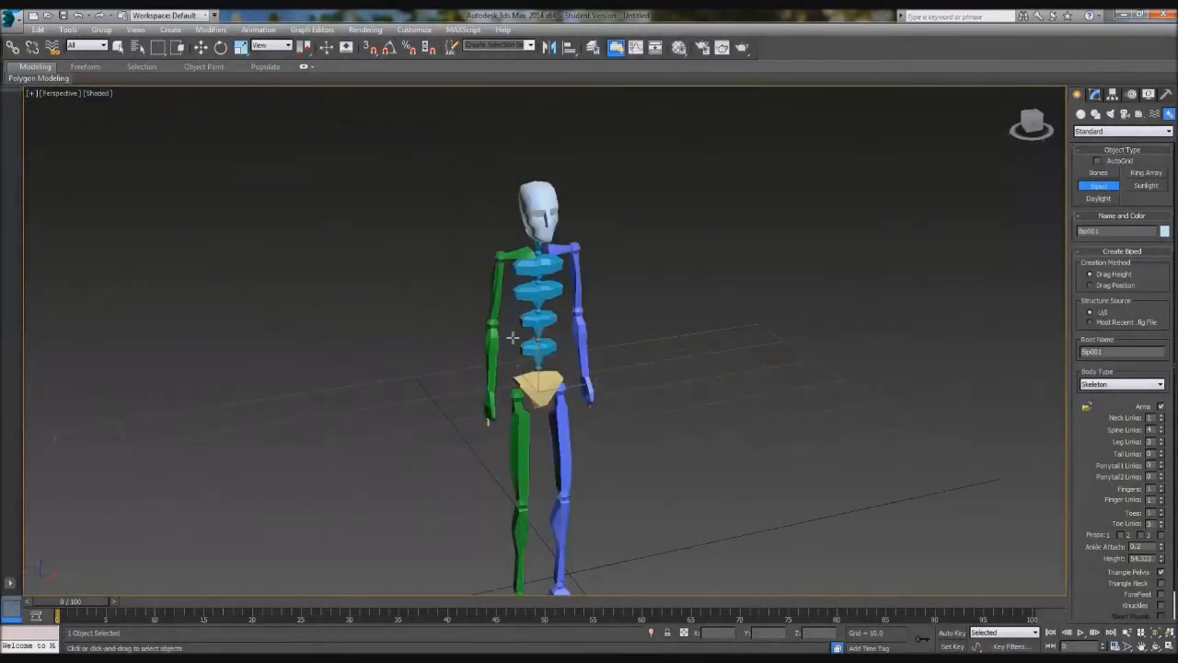
pyautogui.scroll(3, 623, 337)
pyautogui.scroll(-2, 626, 433)
pyautogui.keyDown('alt'); pyautogui.moveTo(649, 460); pyautogui.dragTo(676, 465, button='middle'); pyautogui.keyUp('alt')
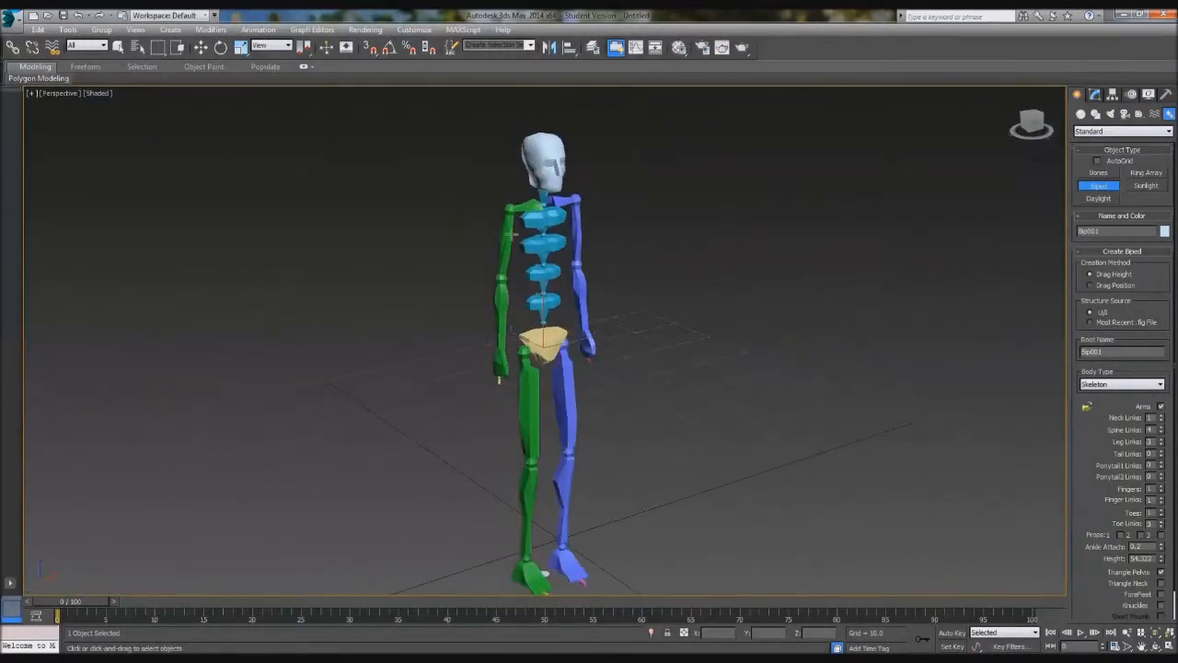
pyautogui.click(492, 318)
pyautogui.rightClick(457, 287)
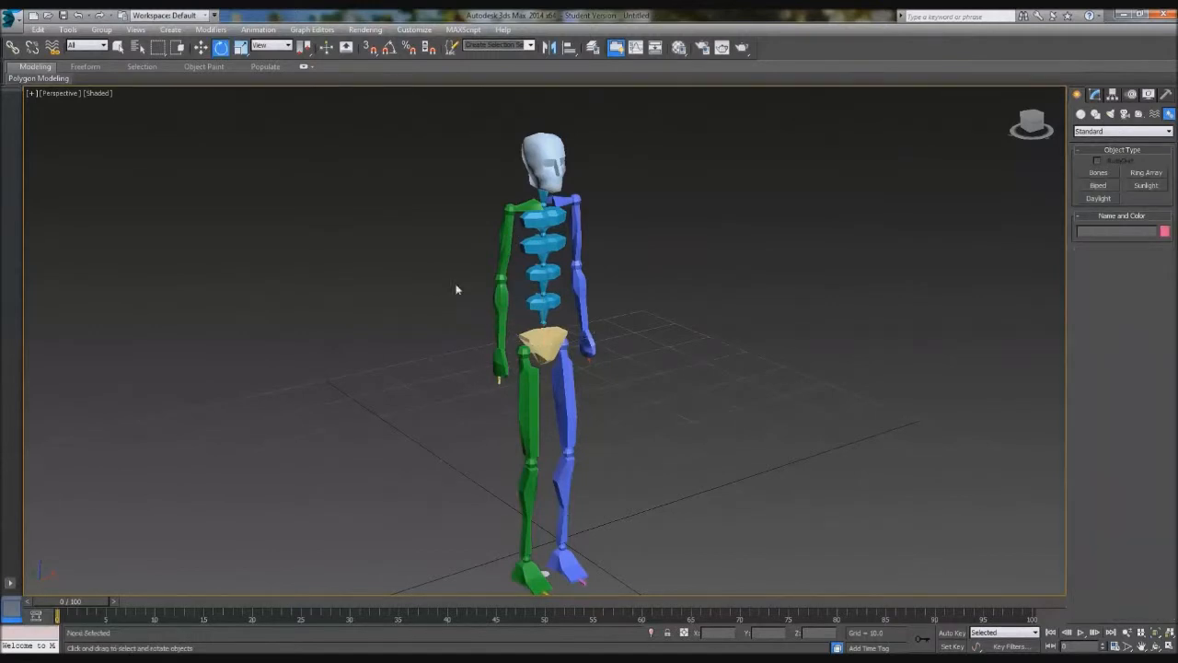
# Step: Try rotating the biped's forearm and spine, and undo the spine rotation
pyautogui.click(201, 49)
pyautogui.click(221, 47)
pyautogui.click(500, 293)
pyautogui.moveTo(488, 291)
pyautogui.mouseDown()
pyautogui.moveTo(477, 301)
pyautogui.moveTo(483, 293)
pyautogui.mouseUp()
pyautogui.click(550, 336)
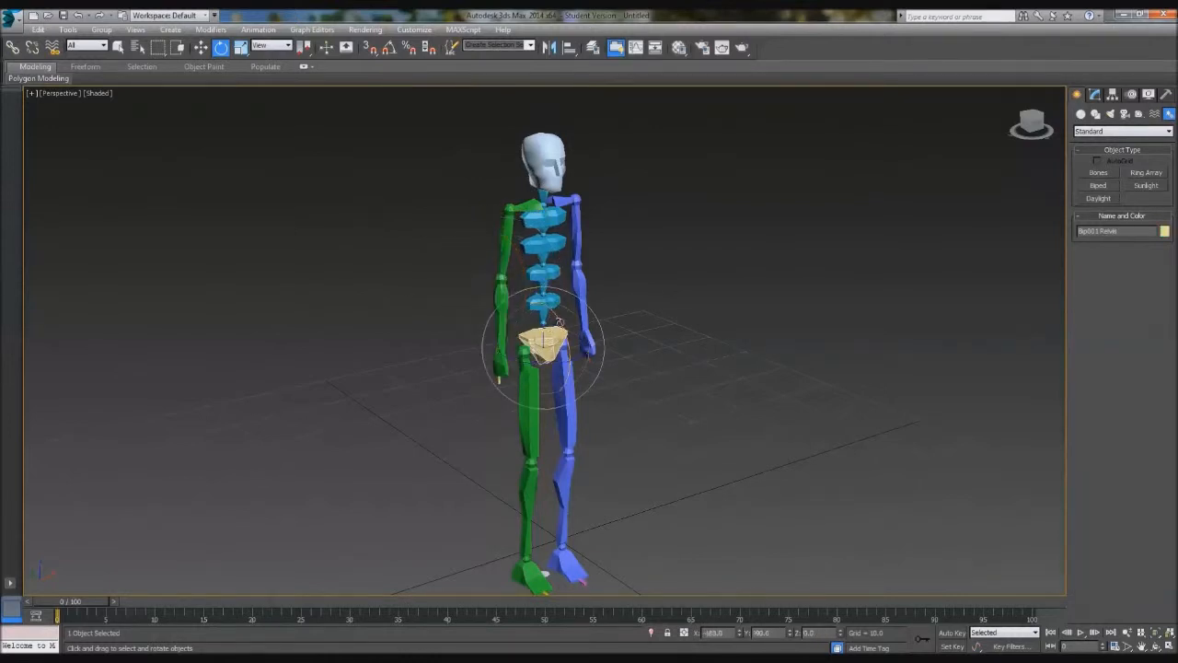
pyautogui.click(558, 274)
pyautogui.moveTo(558, 275); pyautogui.dragTo(599, 289)
pyautogui.hotkey('ctrl', 'z')
# Step: Try rotating the biped's head, undo the rotation, and delete the whole biped
pyautogui.click(539, 160)
pyautogui.moveTo(570, 165); pyautogui.dragTo(354, 164)
pyautogui.hotkey('ctrl', 'z')
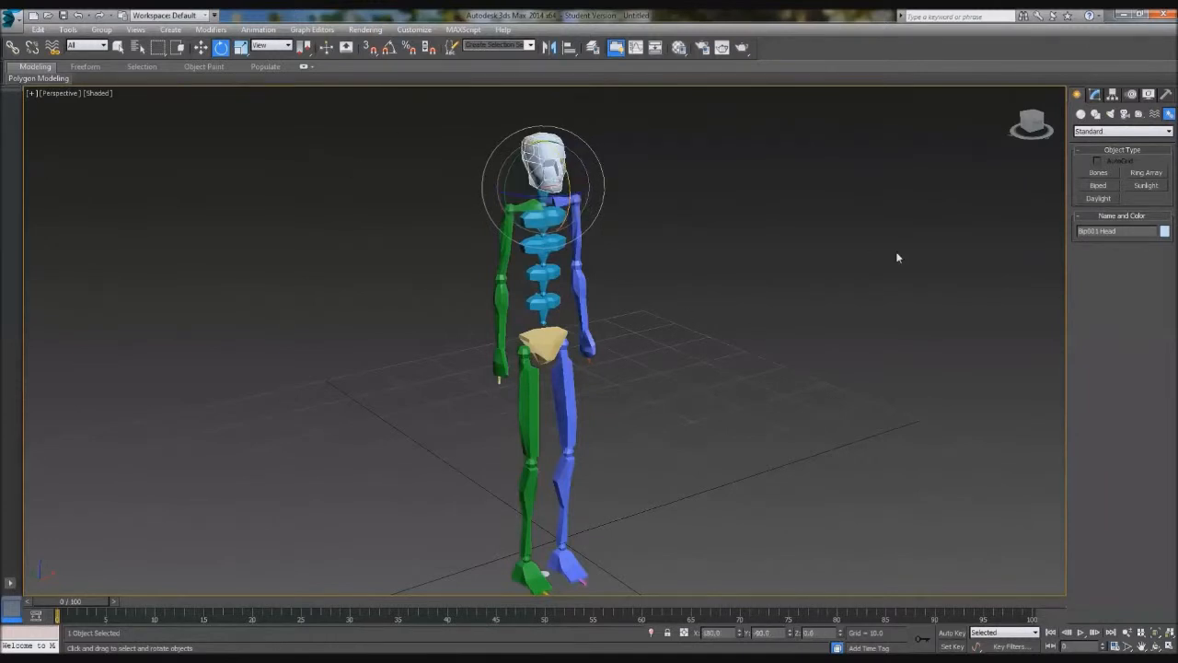
pyautogui.press('Delete')
pyautogui.hotkey('alt', 'w')
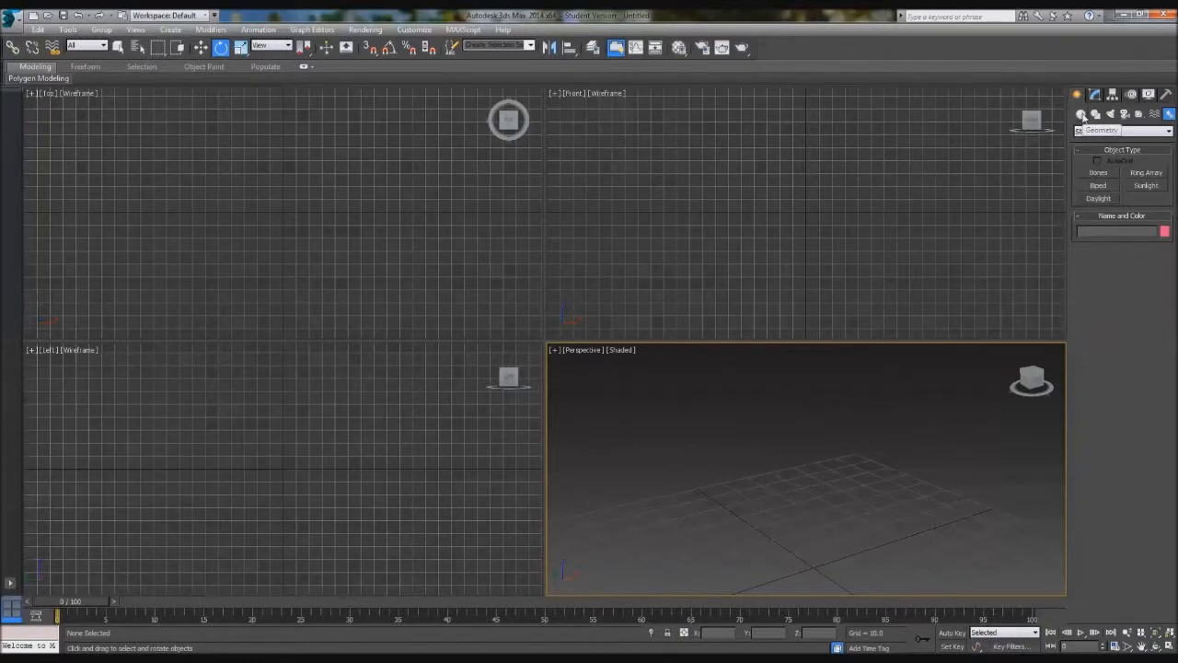
# Step: Draw an upright cylinder near the grid's centre, about 4.8 in radius and about 41 high
pyautogui.click(1083, 114)
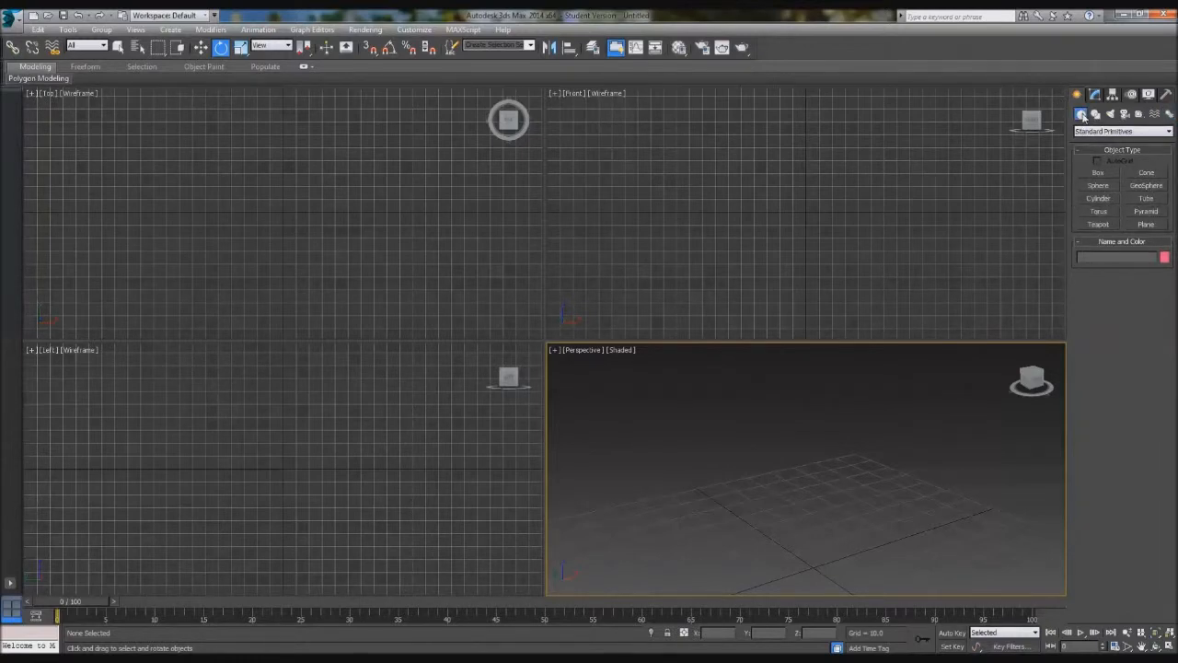
pyautogui.click(1099, 197)
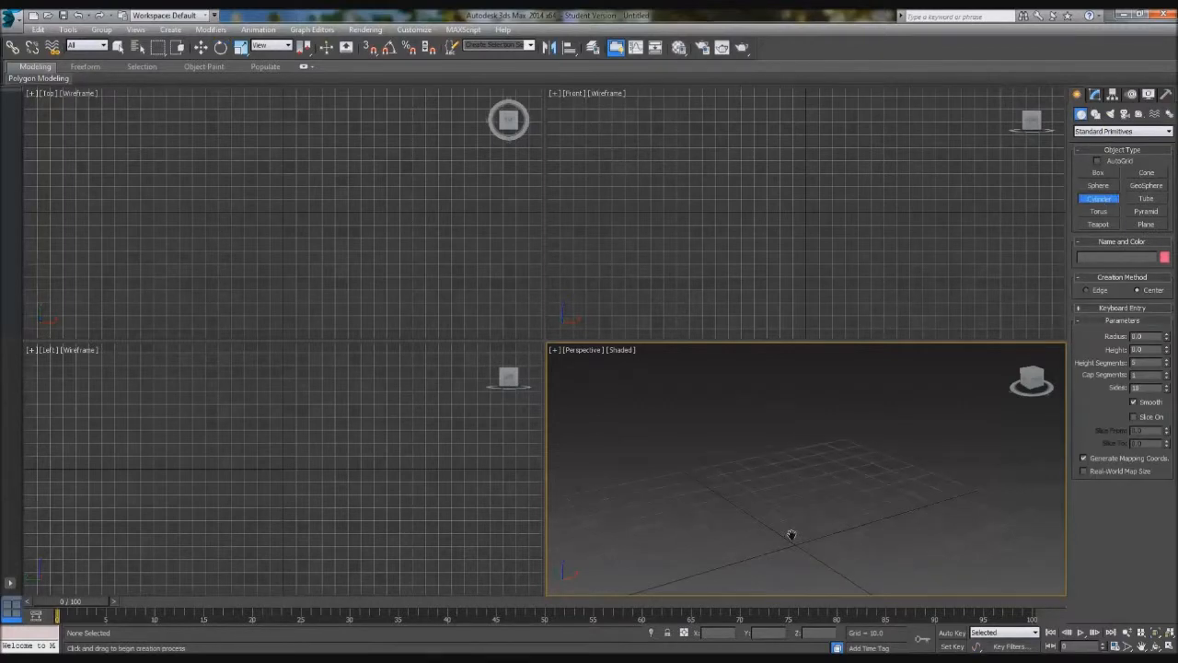
pyautogui.moveTo(787, 544)
pyautogui.mouseDown()
pyautogui.moveTo(816, 550)
pyautogui.moveTo(803, 551)
pyautogui.mouseUp()
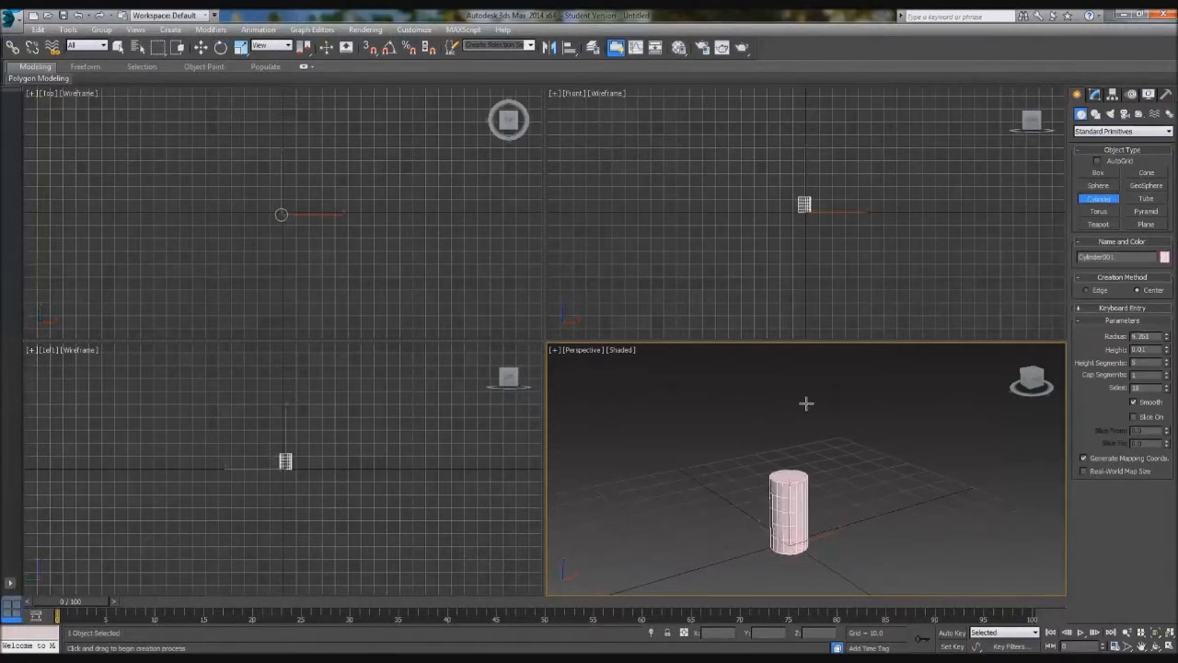
# Step: Move the cylinder to the centre of the grid by setting its X and Y positions to 0
pyautogui.click(215, 49)
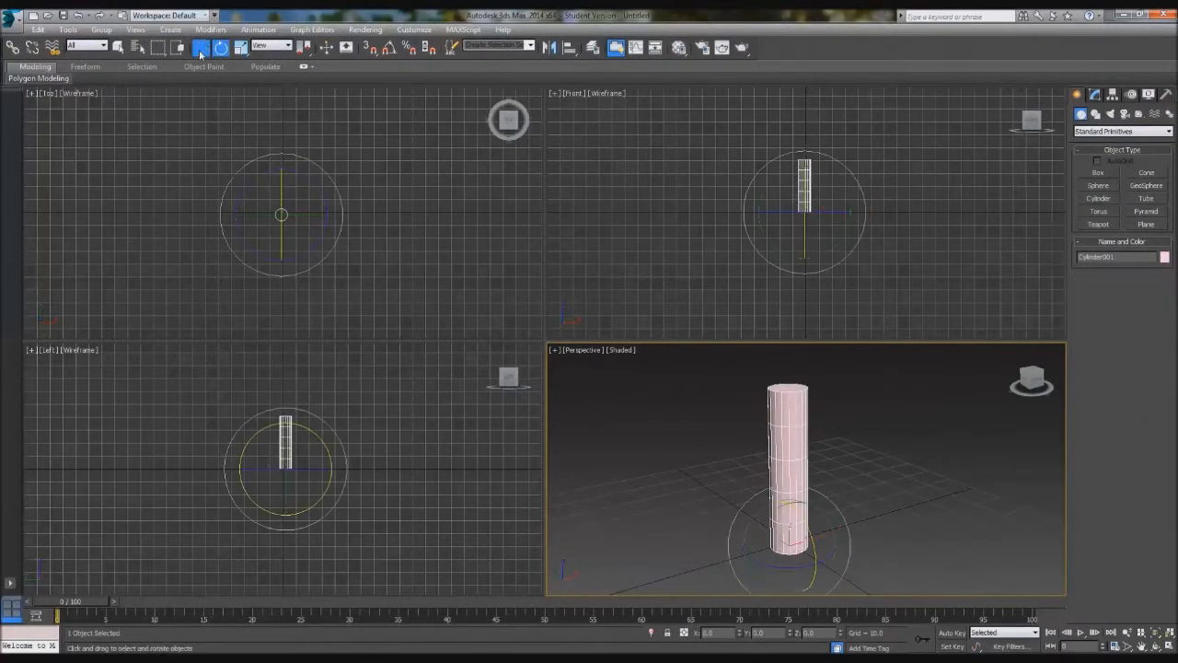
pyautogui.click(201, 49)
pyautogui.doubleClick(714, 633)
pyautogui.write('0')
pyautogui.press('Tab')
pyautogui.write('0')
pyautogui.press('Tab')
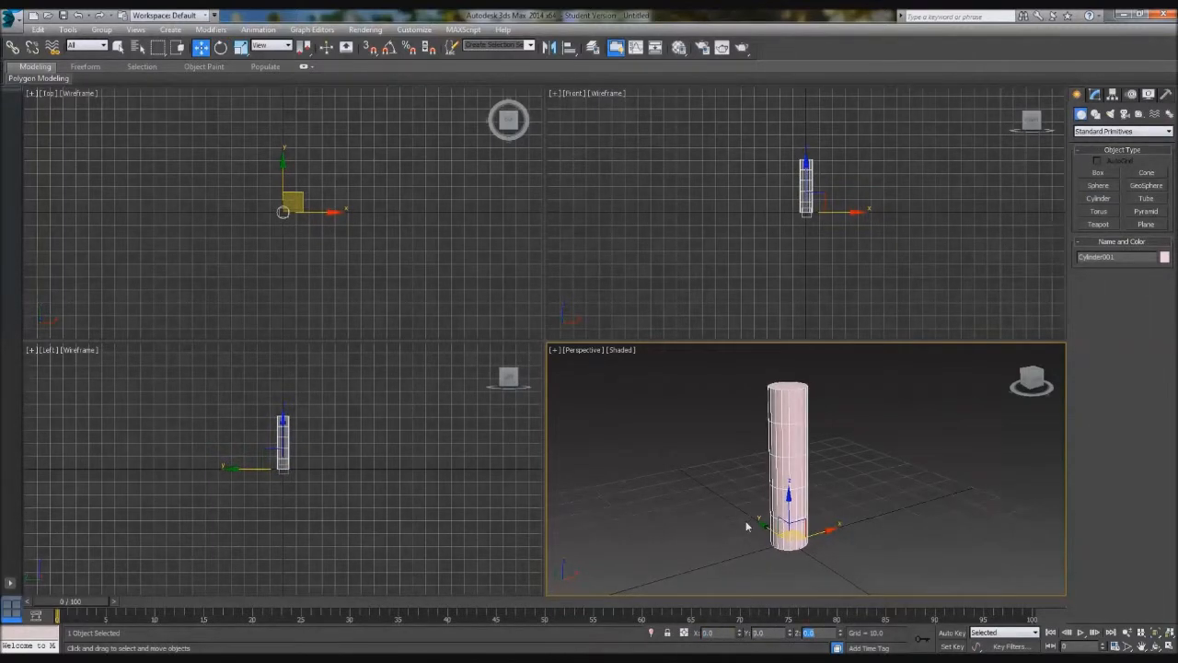
# Step: Set the cylinder's height segments to 10 and show edged faces in the perspective view
pyautogui.click(1094, 94)
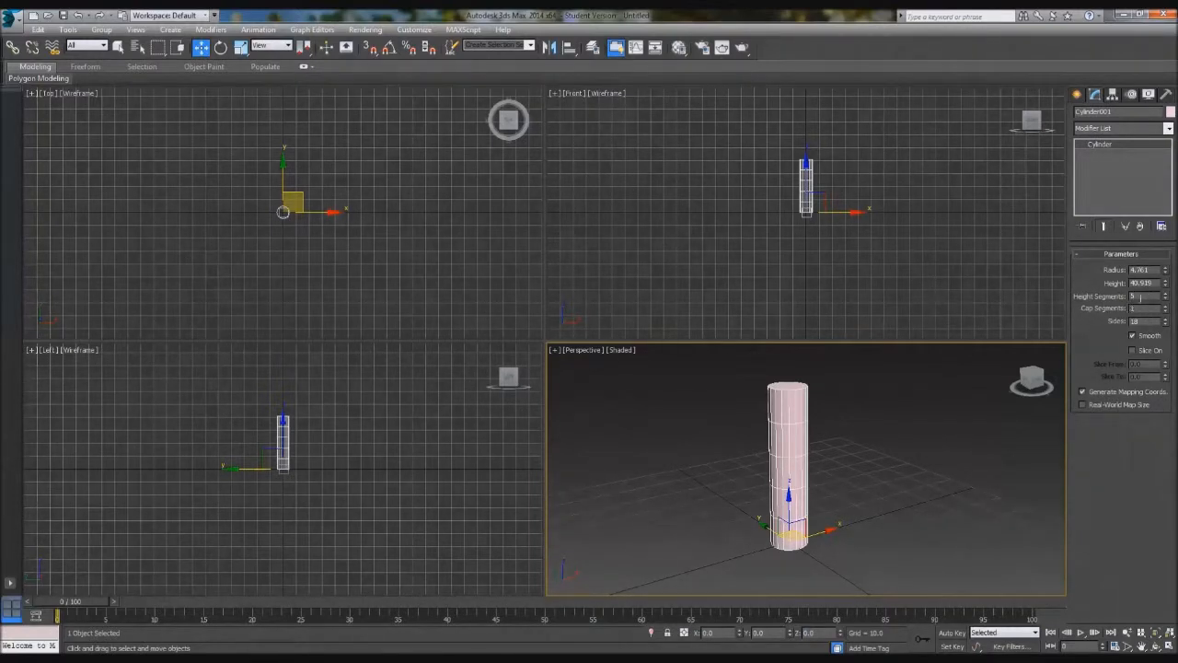
pyautogui.write('10')
pyautogui.press('Return')
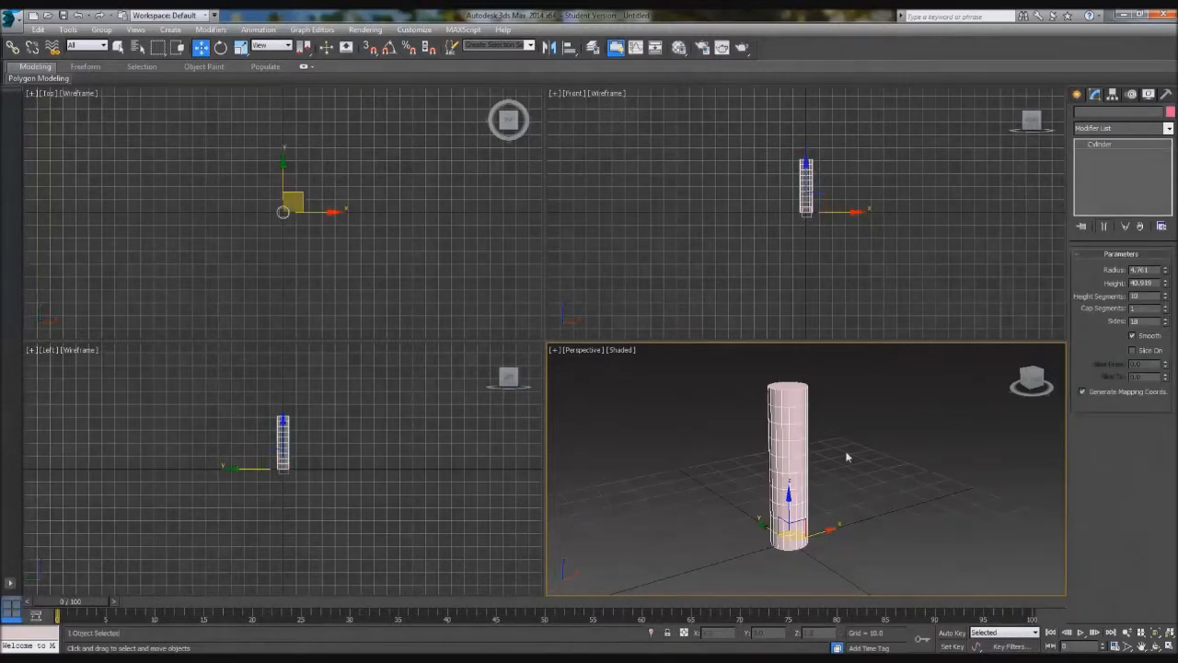
pyautogui.press('F4')
pyautogui.click(928, 472)
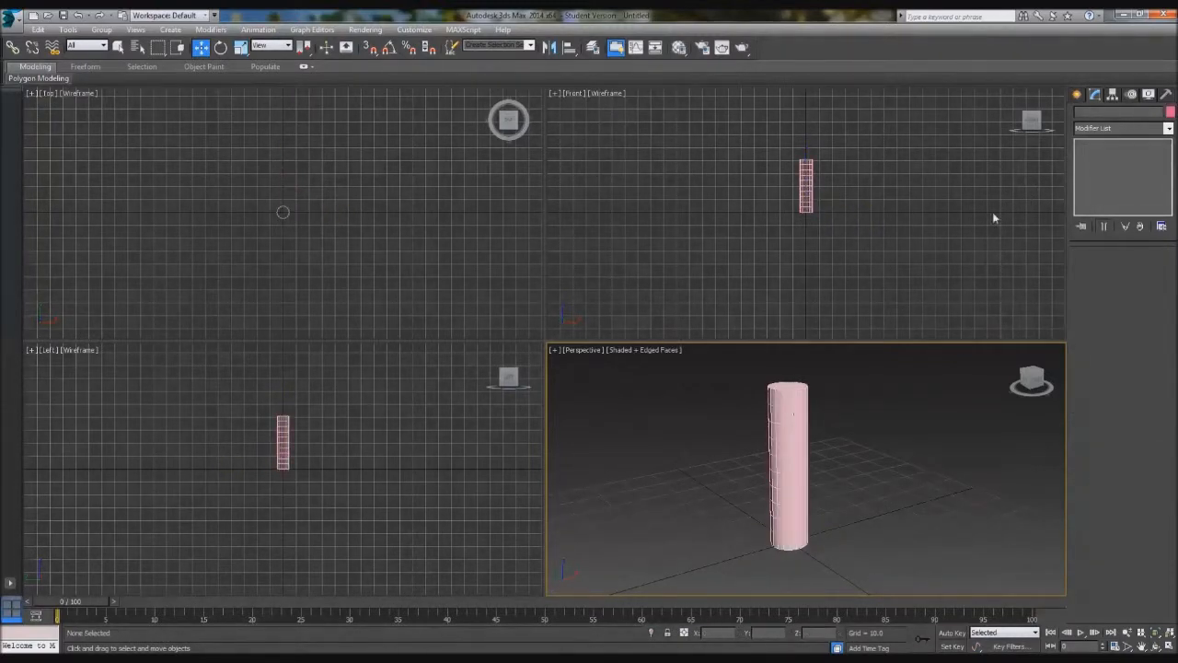
# Step: Apply a Skin modifier to the cylinder and leave it deselected
pyautogui.click(1077, 95)
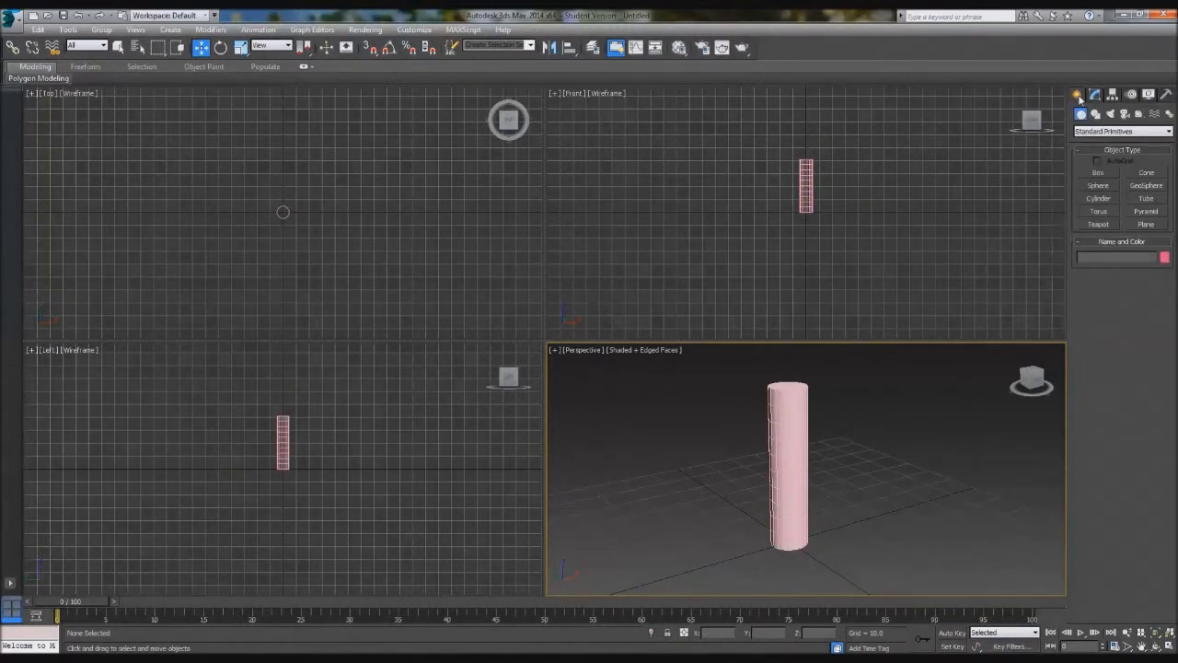
pyautogui.click(1096, 96)
pyautogui.click(1110, 132)
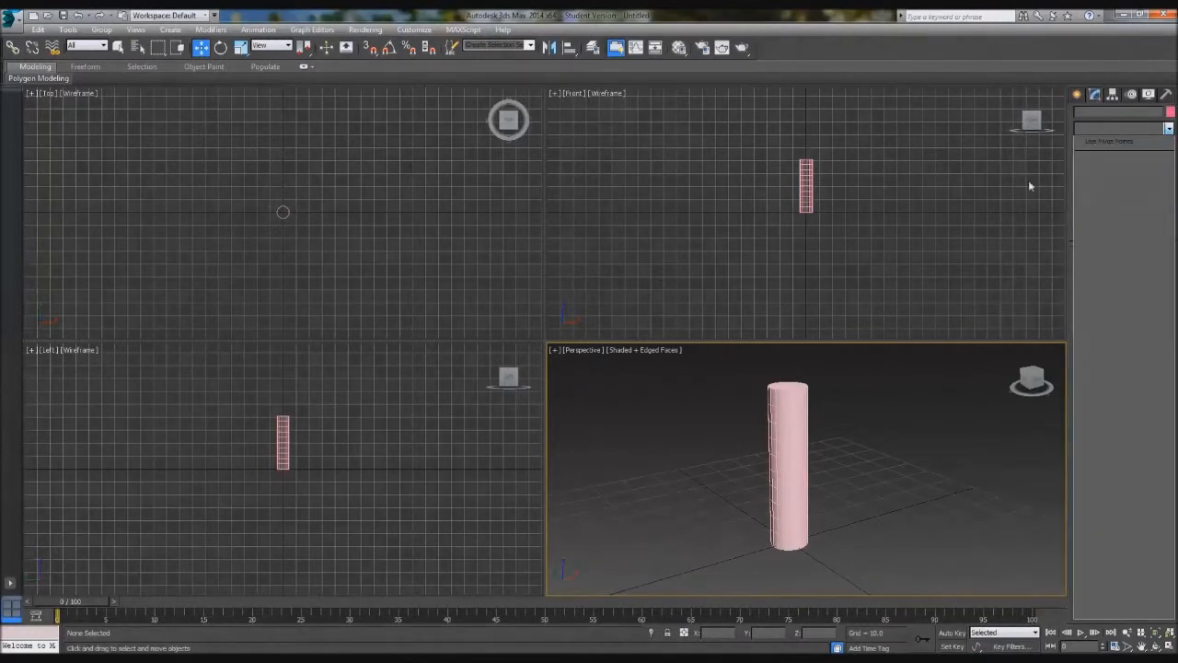
pyautogui.click(787, 420)
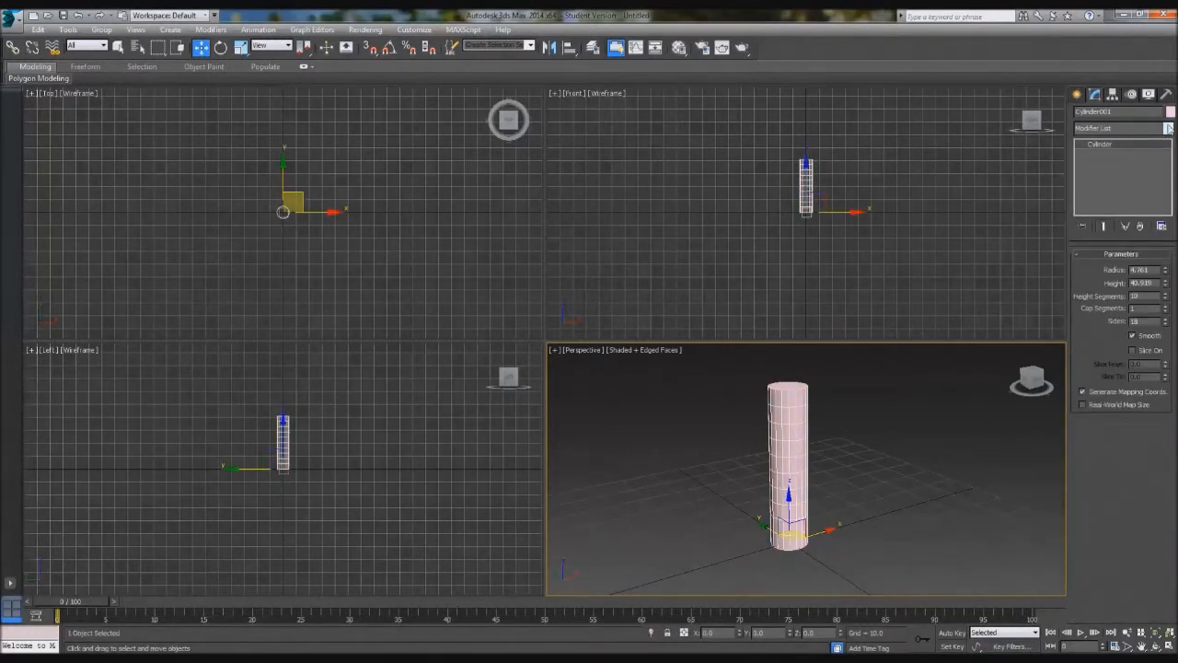
pyautogui.click(1088, 129)
pyautogui.write('skin')
pyautogui.press('Return')
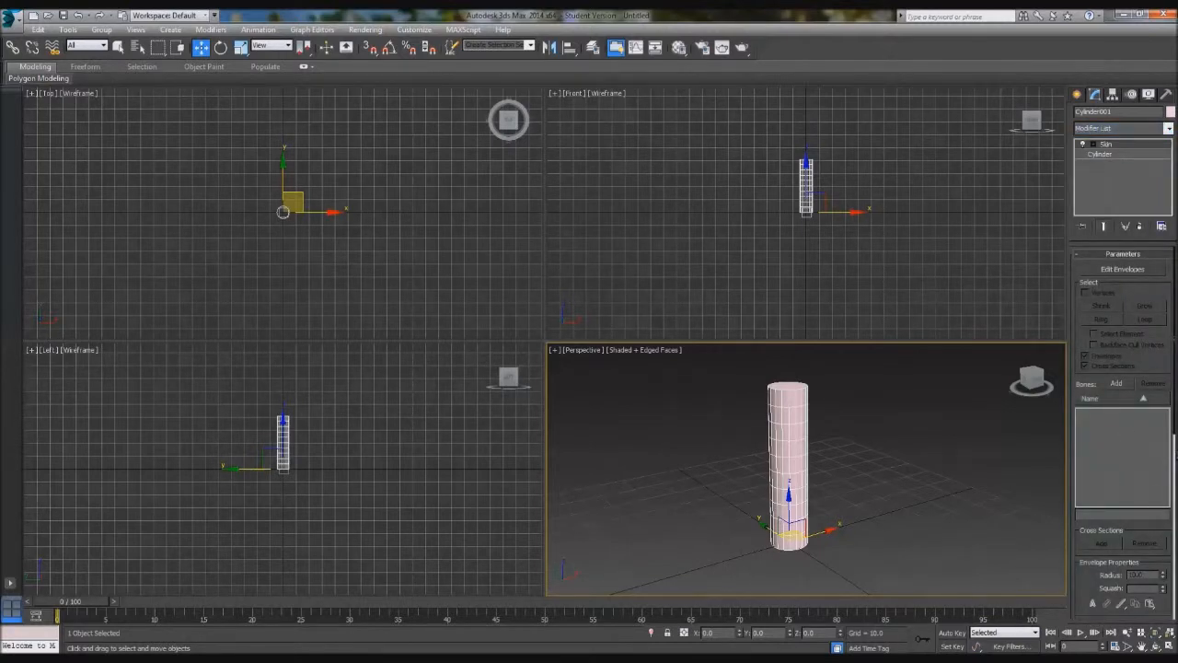
pyautogui.moveTo(1145, 523)
pyautogui.mouseDown()
pyautogui.moveTo(1136, 323)
pyautogui.moveTo(1138, 523)
pyautogui.mouseUp()
pyautogui.scroll(-1, 1086, 396)
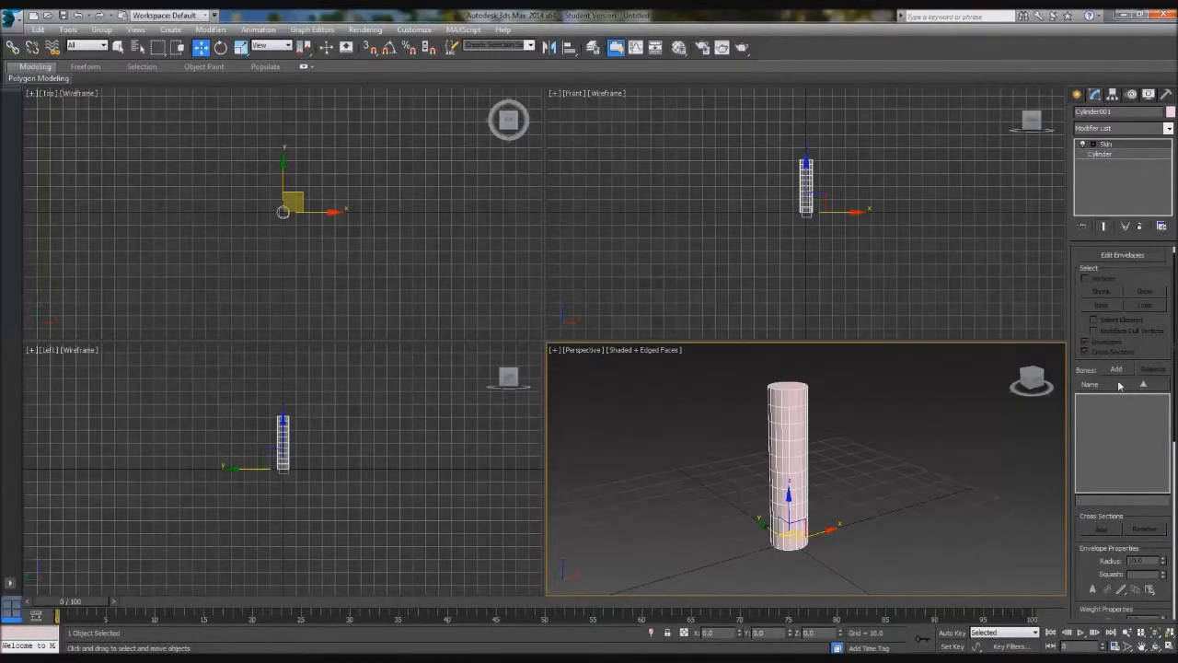
pyautogui.click(927, 434)
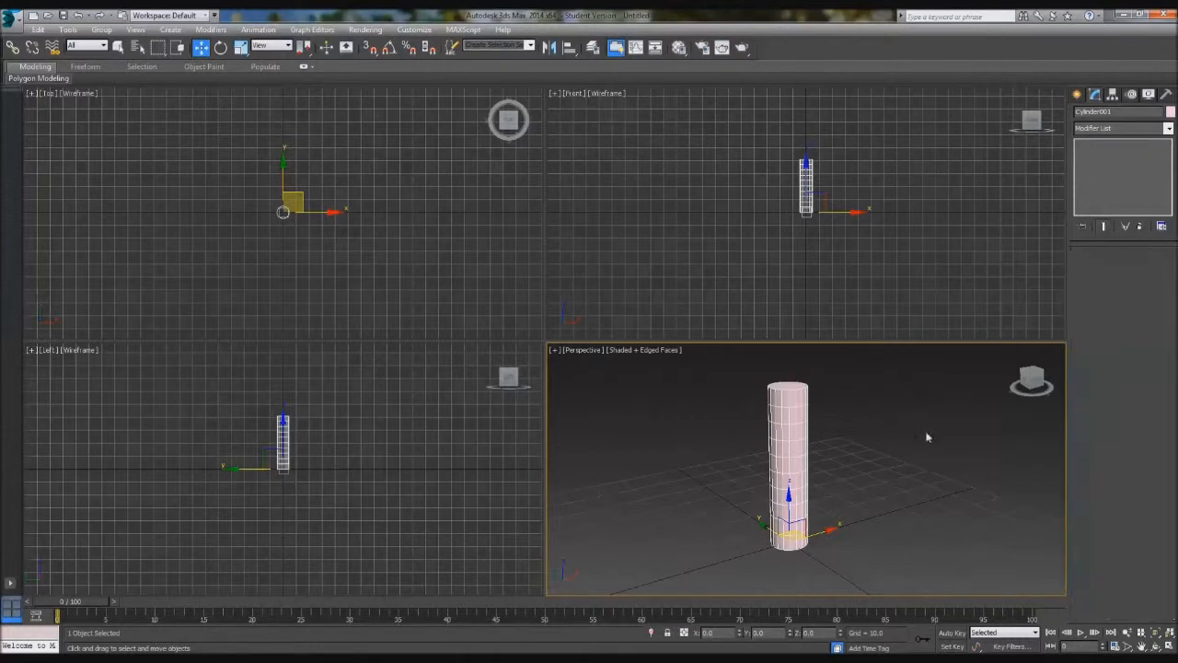
# Step: In the front view, draw a vertical chain of four bones through the cylinder's centre from base to top, ending in a small nub bone
pyautogui.click(1078, 96)
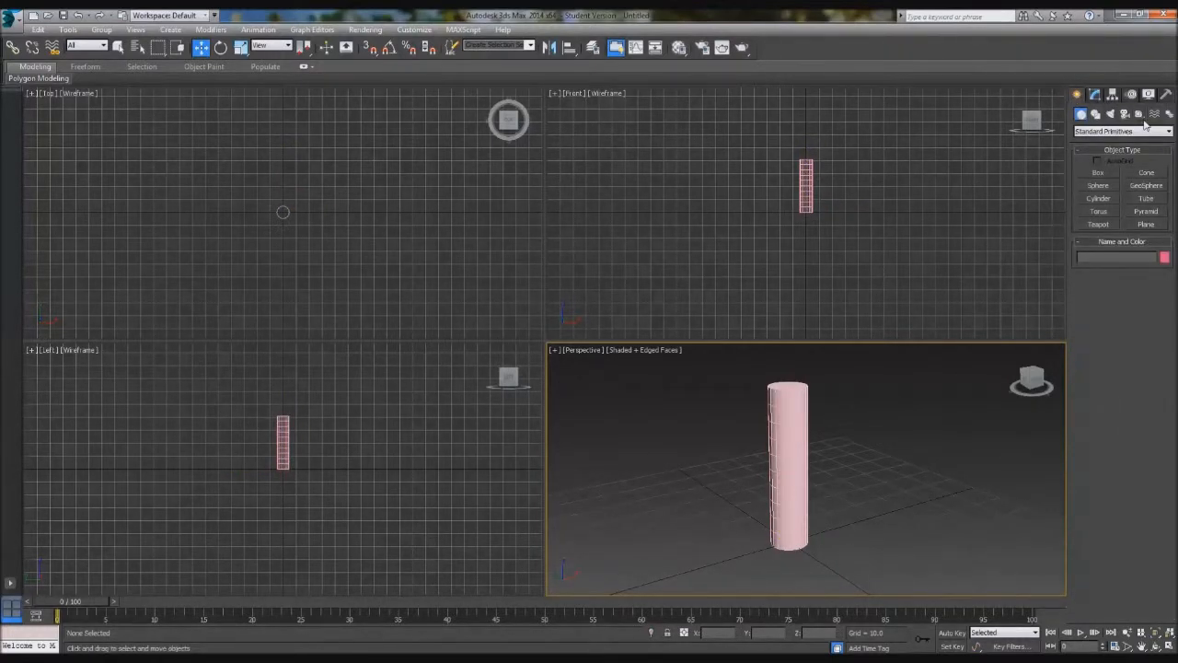
pyautogui.click(1139, 114)
pyautogui.click(1169, 114)
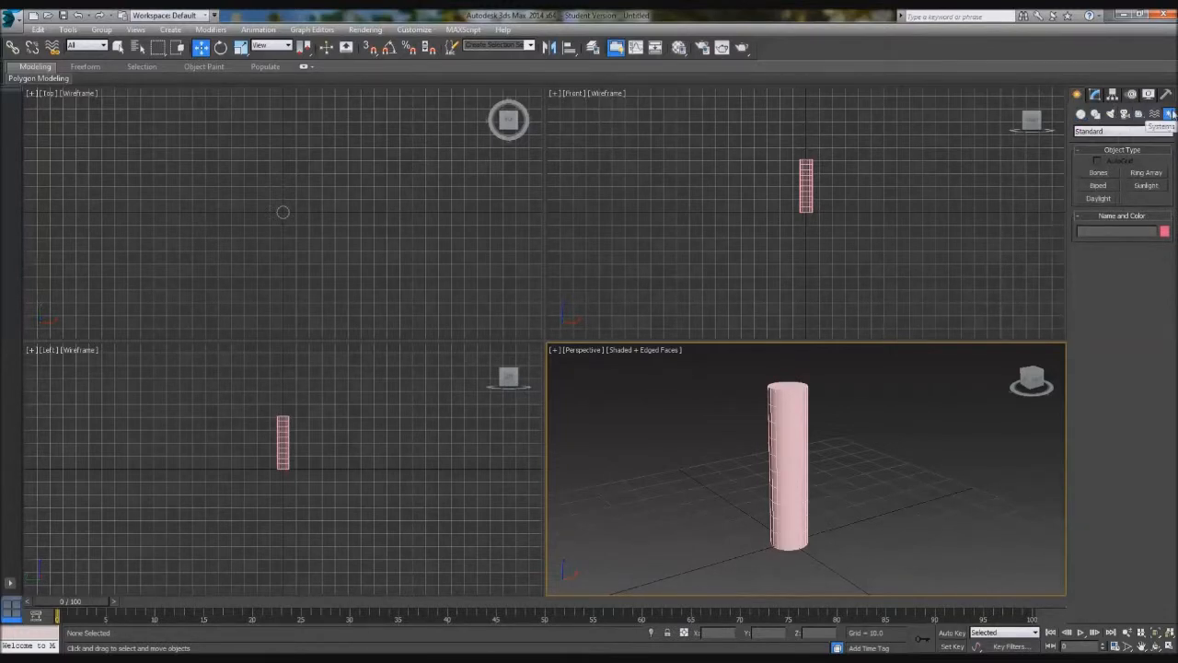
pyautogui.click(1109, 174)
pyautogui.scroll(6, 802, 190)
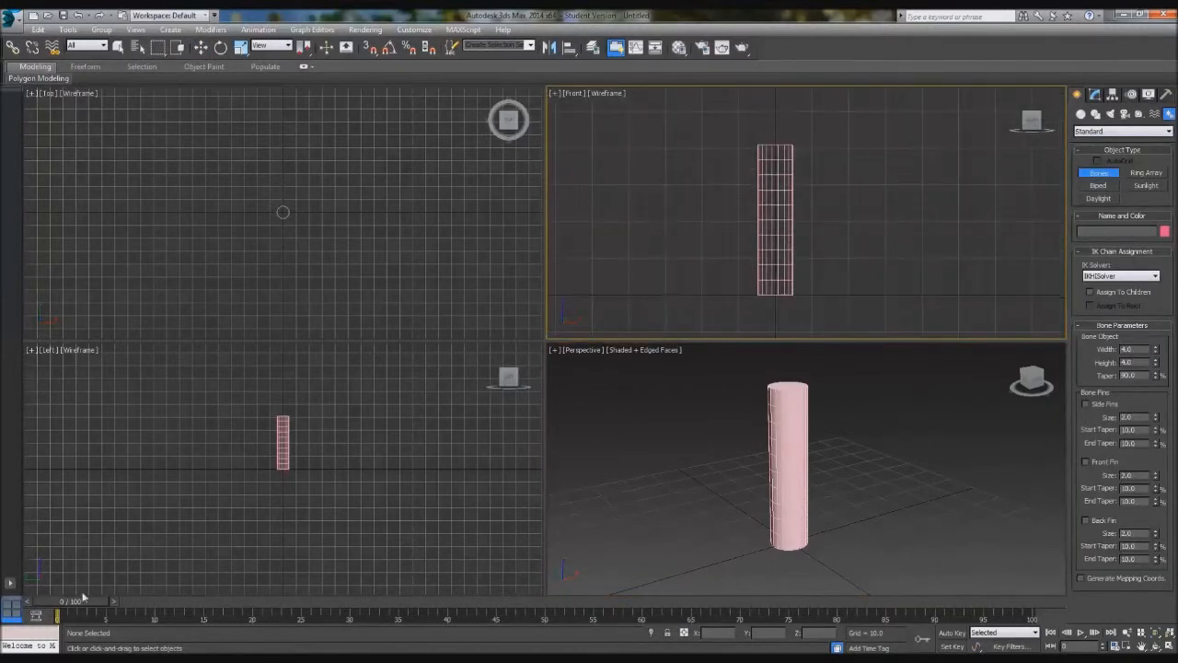
pyautogui.scroll(4, 153, 493)
pyautogui.moveTo(294, 247); pyautogui.dragTo(282, 251, button='middle')
pyautogui.middleClick(646, 228)
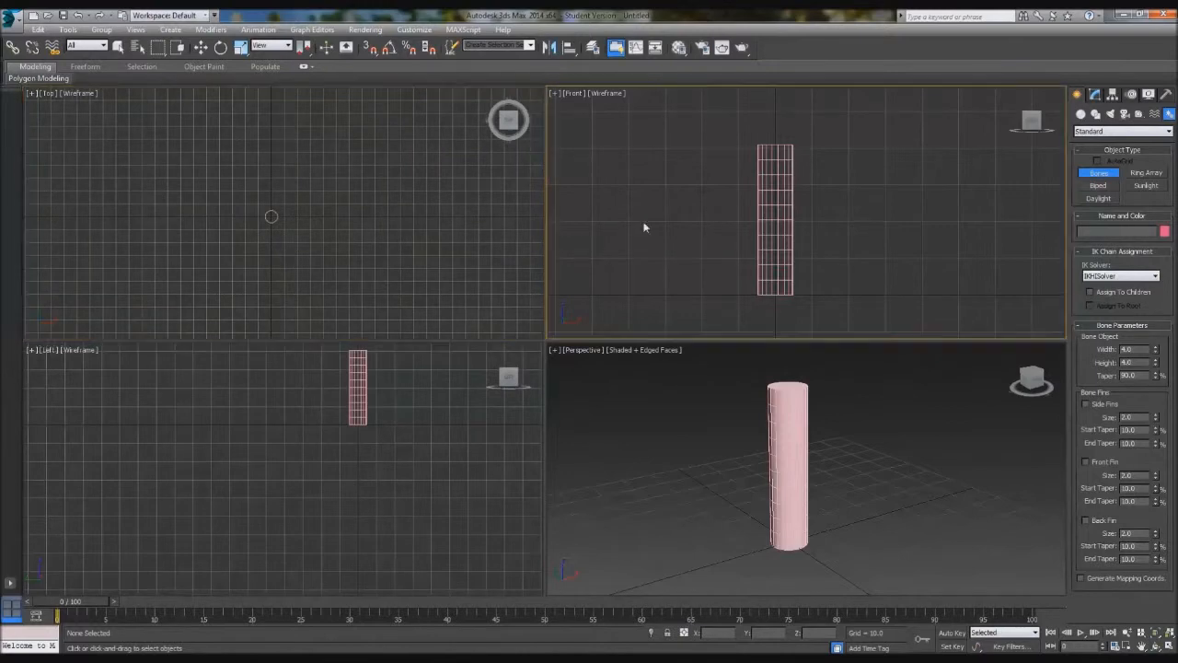
pyautogui.hotkey('alt', 'w')
pyautogui.moveTo(608, 298); pyautogui.dragTo(532, 534, button='middle')
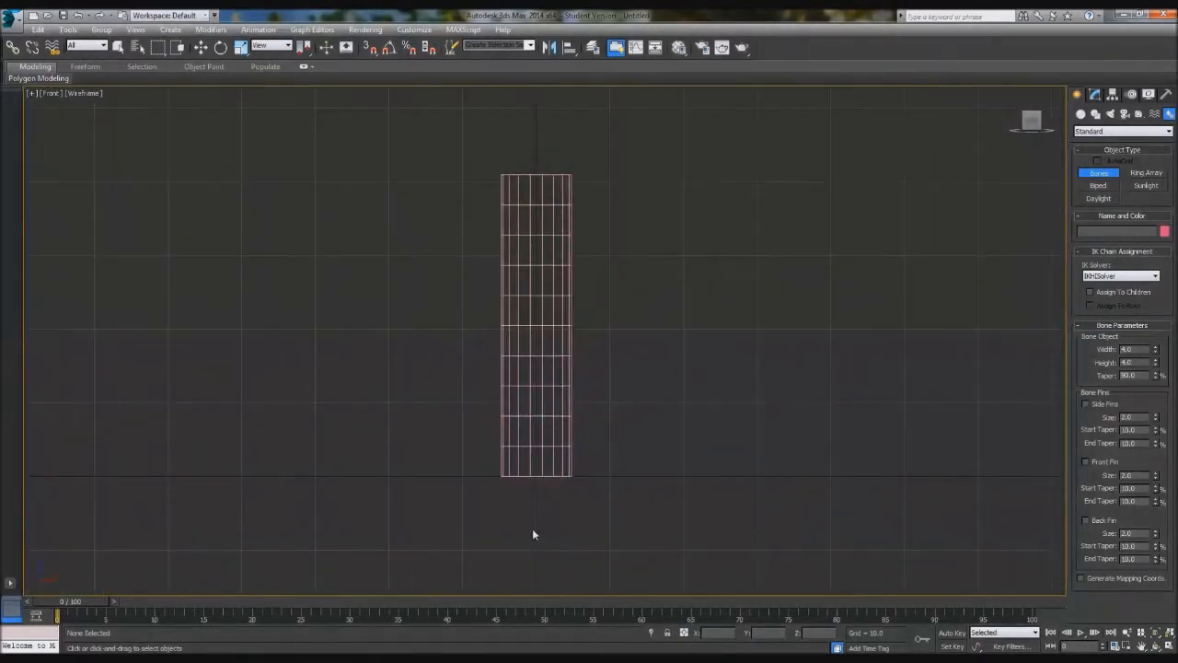
pyautogui.click(536, 475)
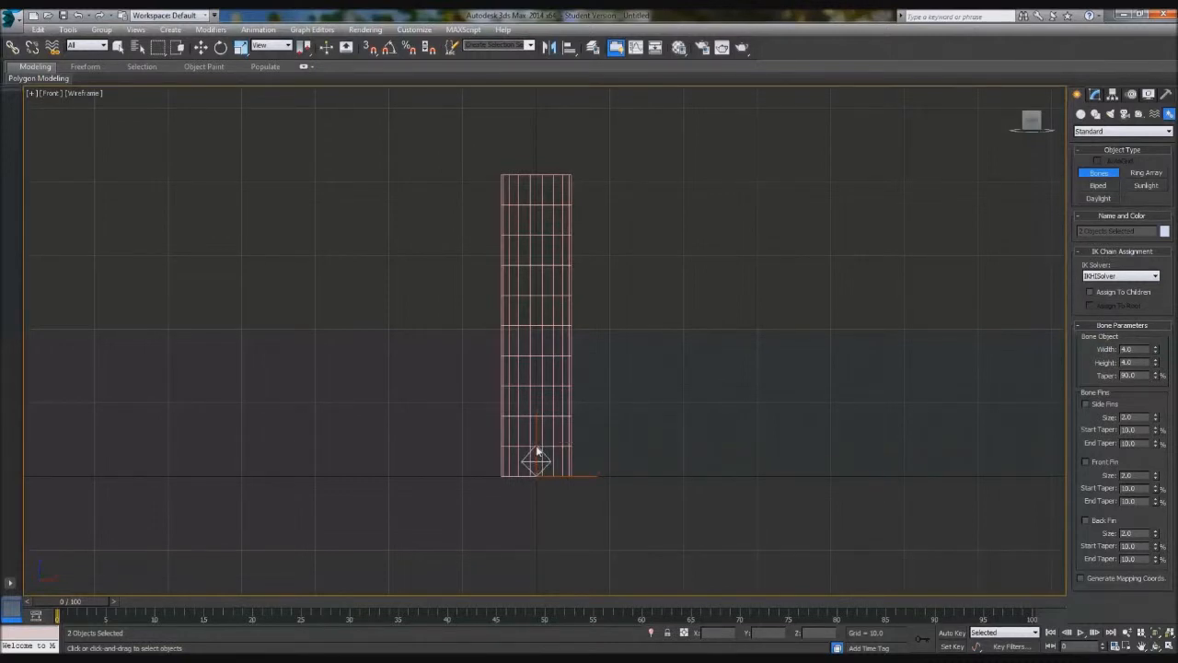
pyautogui.click(538, 451)
pyautogui.click(538, 358)
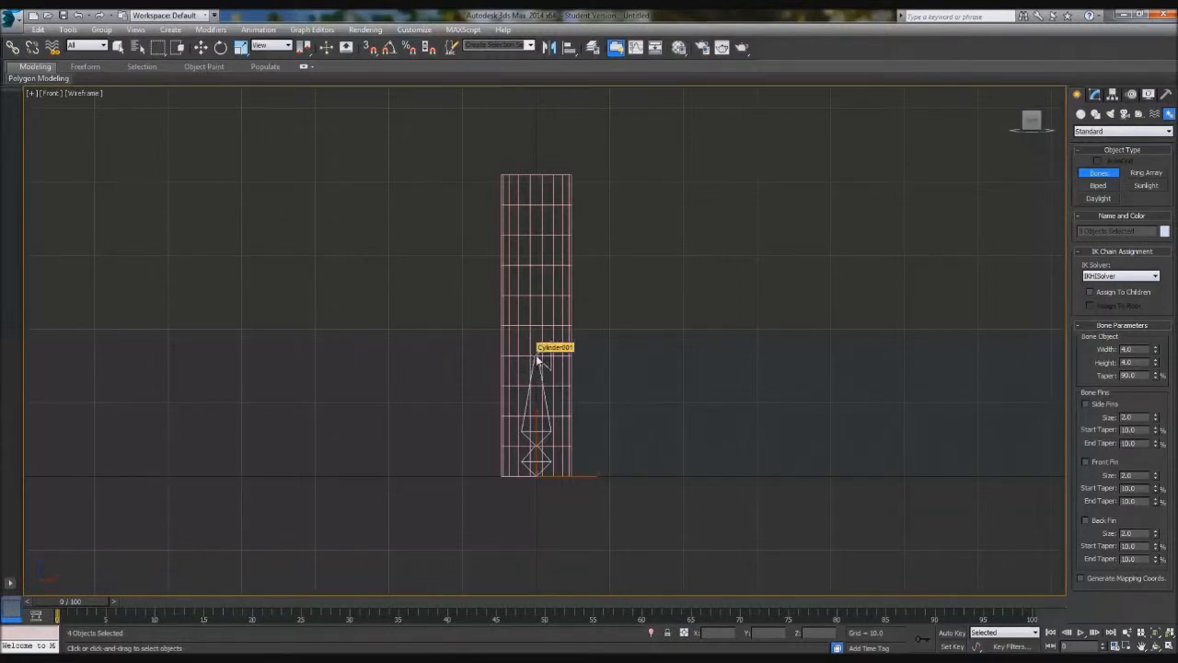
pyautogui.click(537, 297)
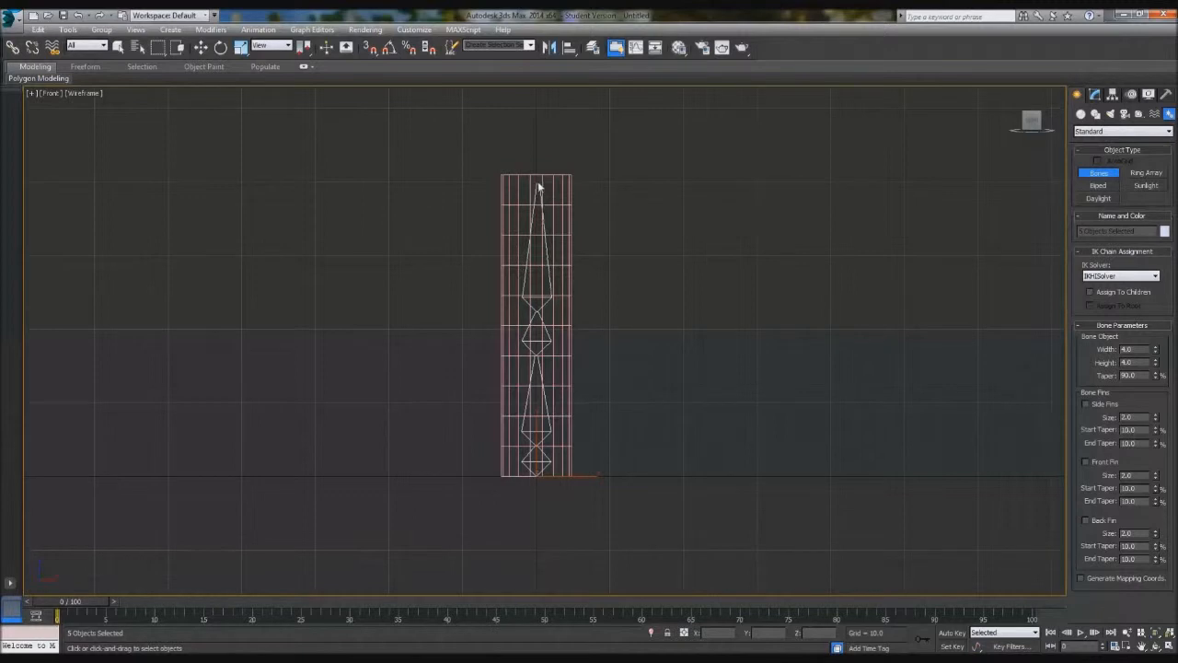
pyautogui.click(539, 176)
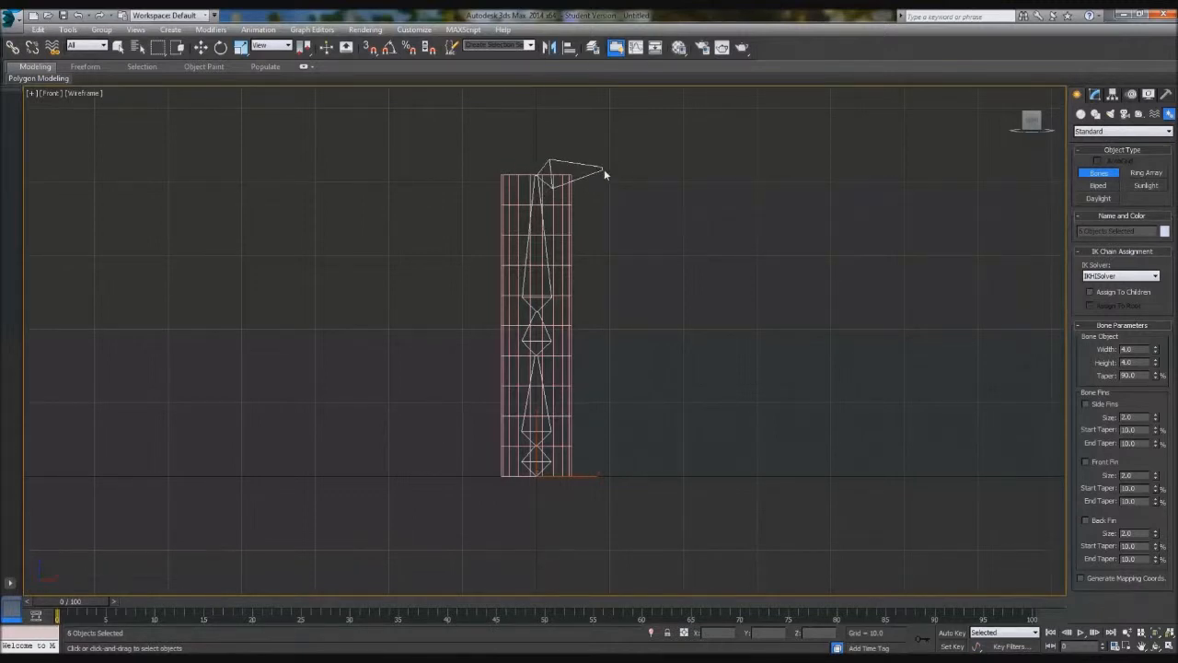
pyautogui.rightClick(597, 322)
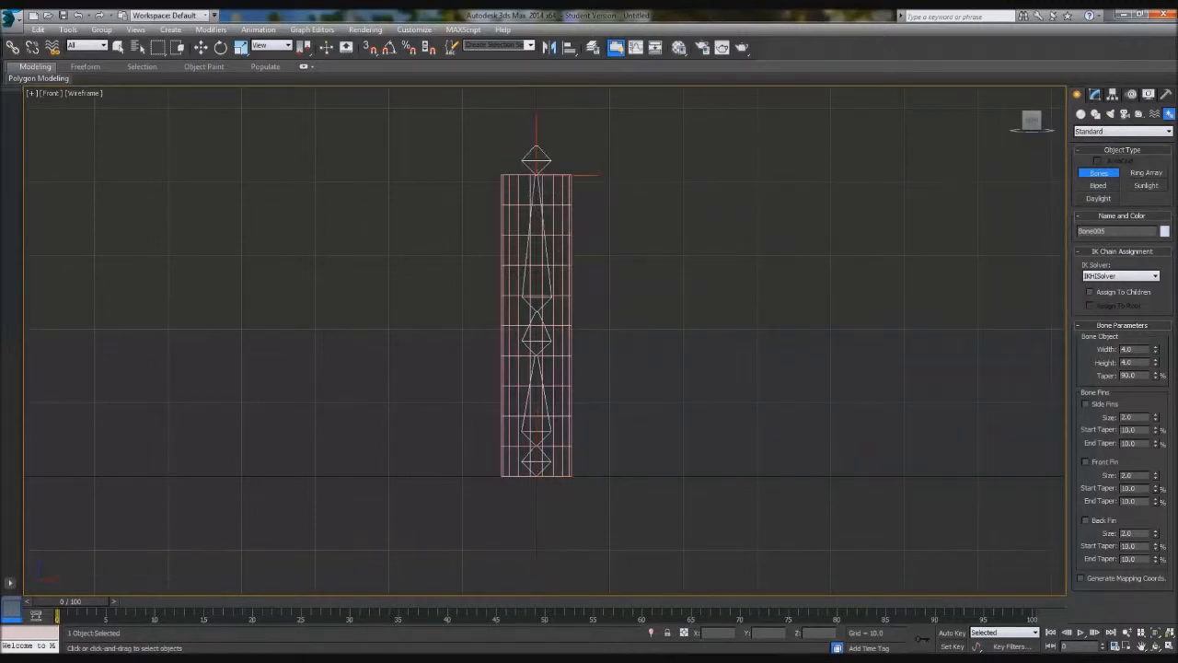
pyautogui.moveTo(545, 160)
pyautogui.mouseDown(button='middle')
pyautogui.moveTo(563, 146)
pyautogui.moveTo(550, 152)
pyautogui.mouseUp(button='middle')
pyautogui.moveTo(694, 174); pyautogui.dragTo(673, 187, button='middle')
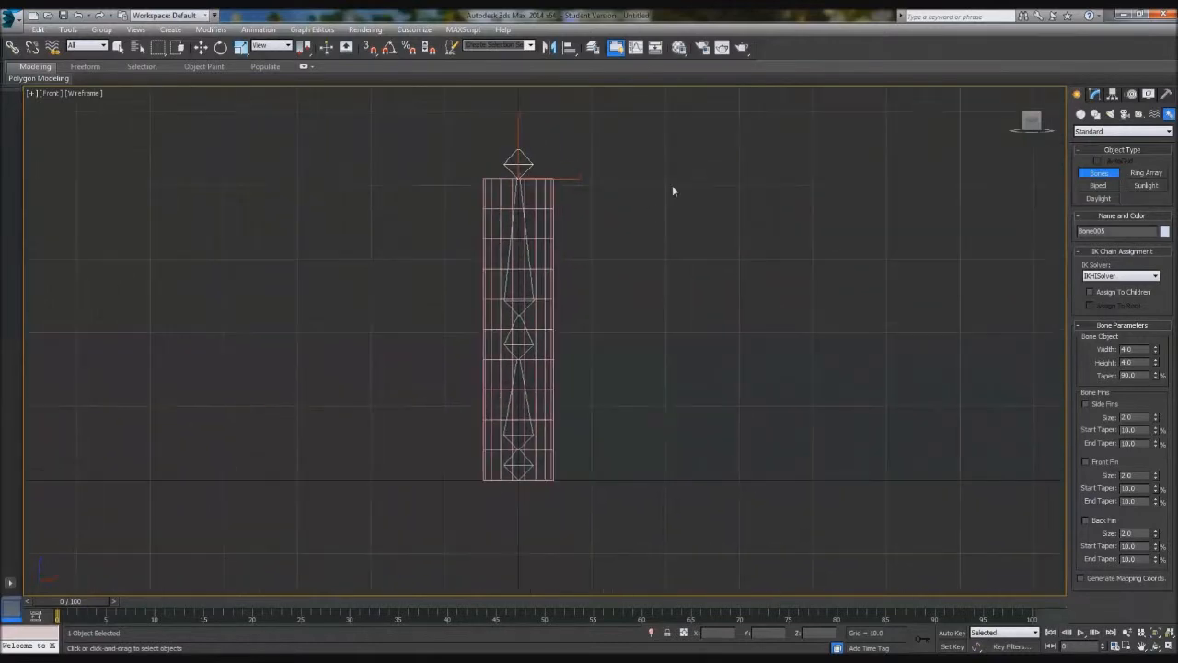
pyautogui.click(199, 49)
pyautogui.hotkey('alt', 'w')
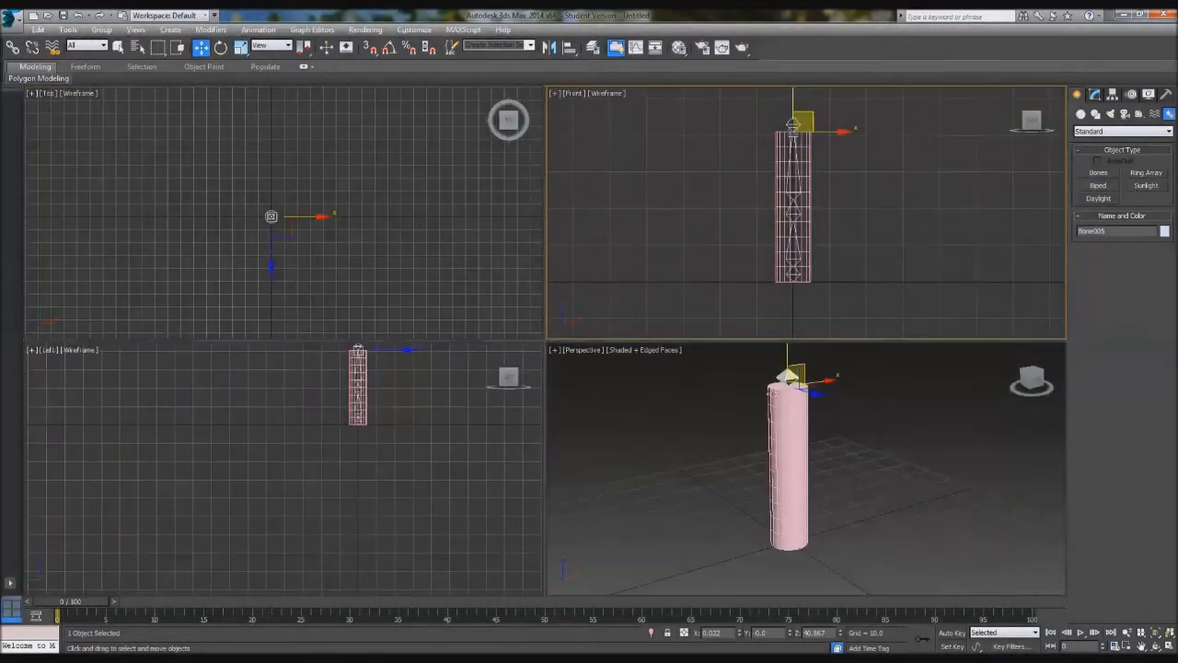
pyautogui.moveTo(765, 414); pyautogui.dragTo(737, 424, button='middle')
pyautogui.moveTo(686, 267); pyautogui.dragTo(682, 269, button='middle')
pyautogui.moveTo(680, 414); pyautogui.dragTo(662, 439, button='middle')
pyautogui.click(581, 357)
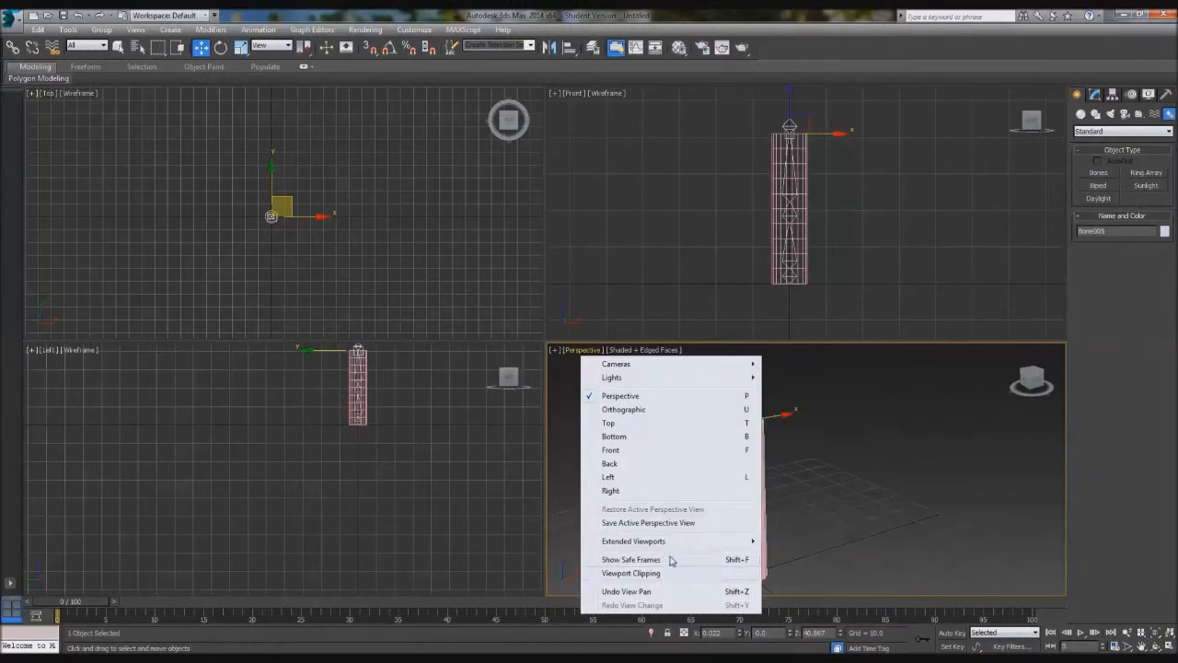
pyautogui.moveTo(675, 543)
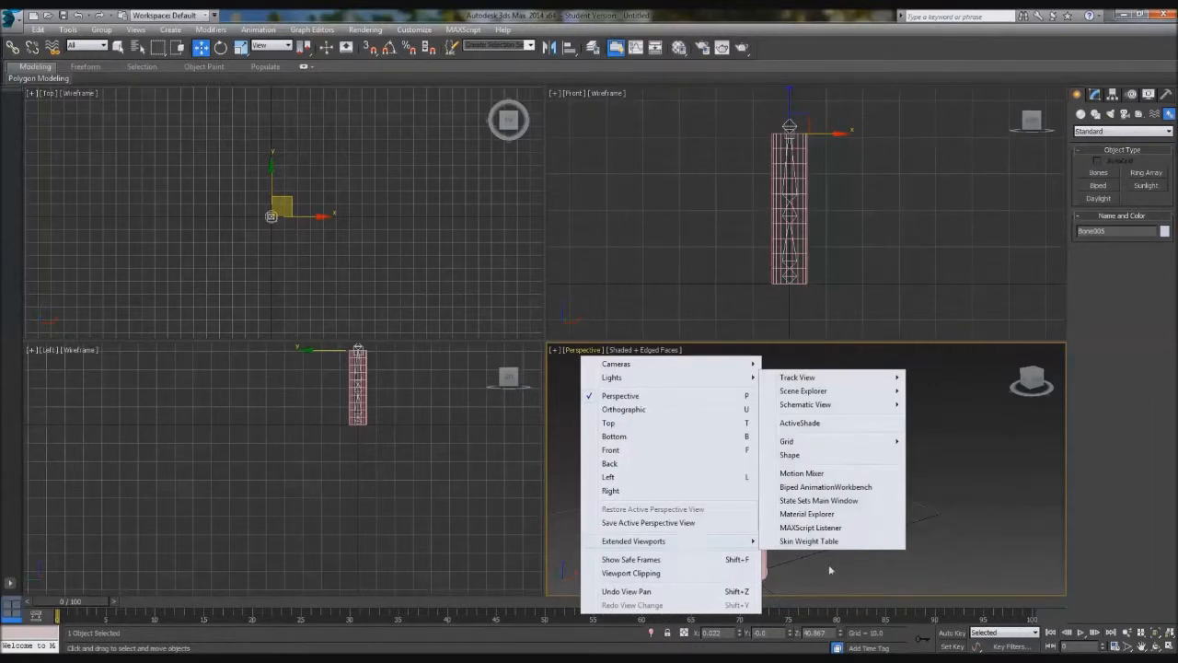
pyautogui.click(764, 521)
pyautogui.moveTo(757, 430); pyautogui.dragTo(741, 416, button='middle')
pyautogui.hotkey('alt', 'w')
pyautogui.moveTo(269, 278); pyautogui.dragTo(403, 325, button='middle')
pyautogui.hotkey('alt', 'w')
pyautogui.scroll(3, 854, 211)
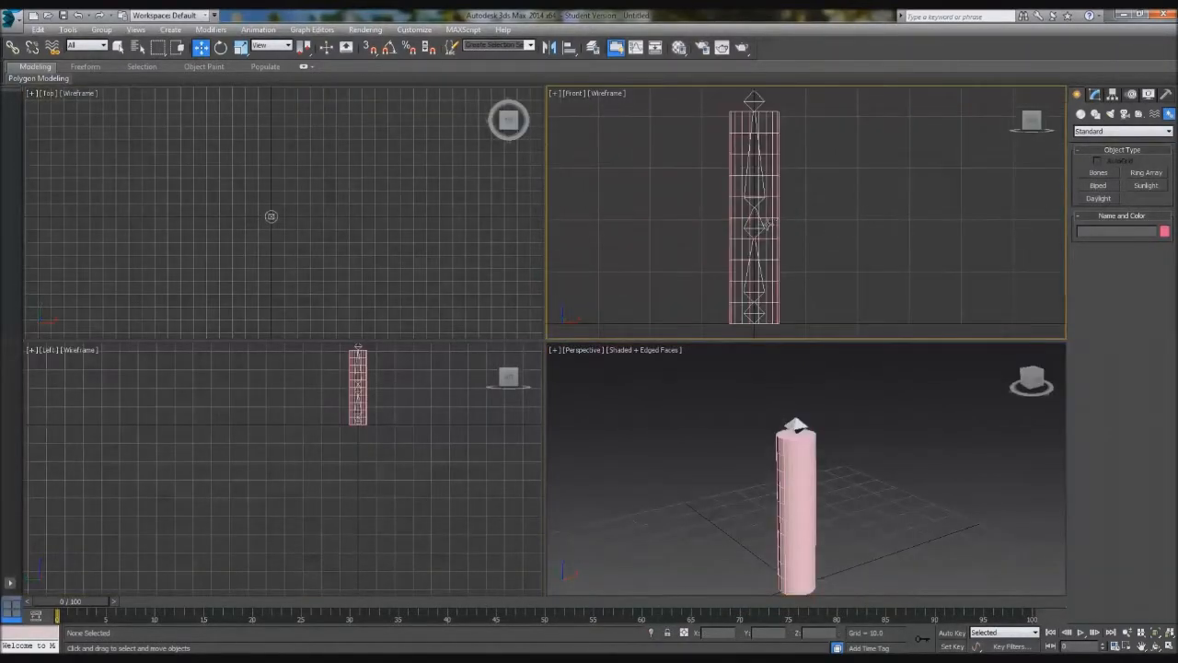
# Step: Try to rotate the middle bone in the front view while the bones are not yet assigned to the skin
pyautogui.click(766, 225)
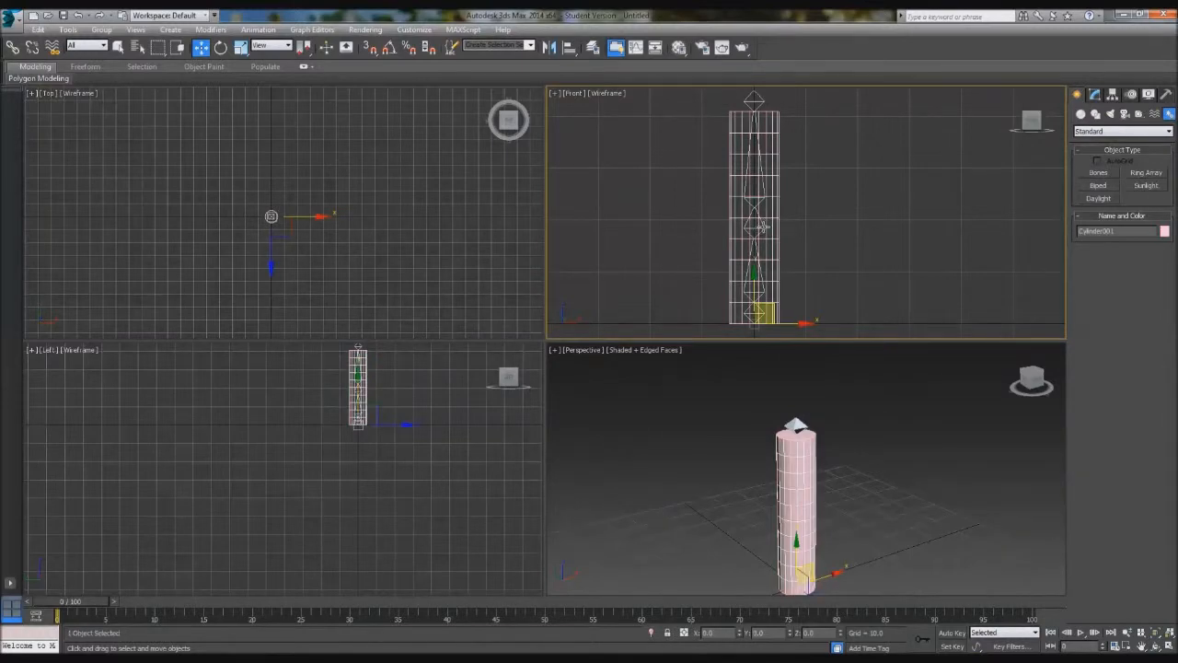
pyautogui.click(763, 224)
pyautogui.press('e')
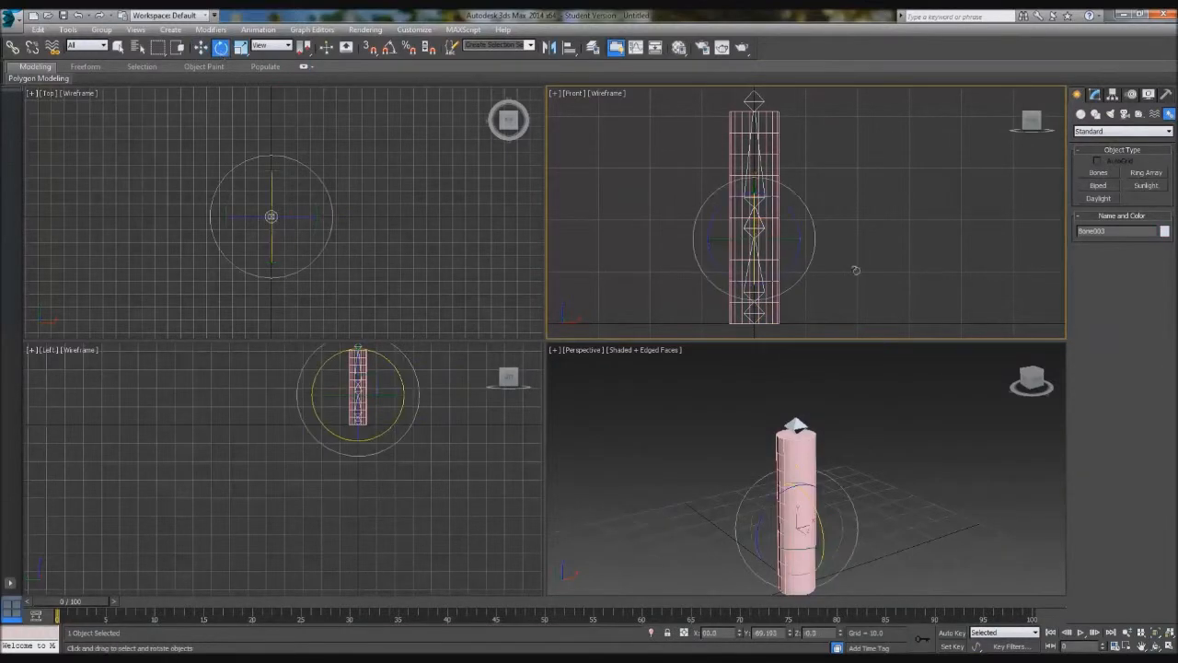
pyautogui.moveTo(783, 210); pyautogui.dragTo(718, 193)
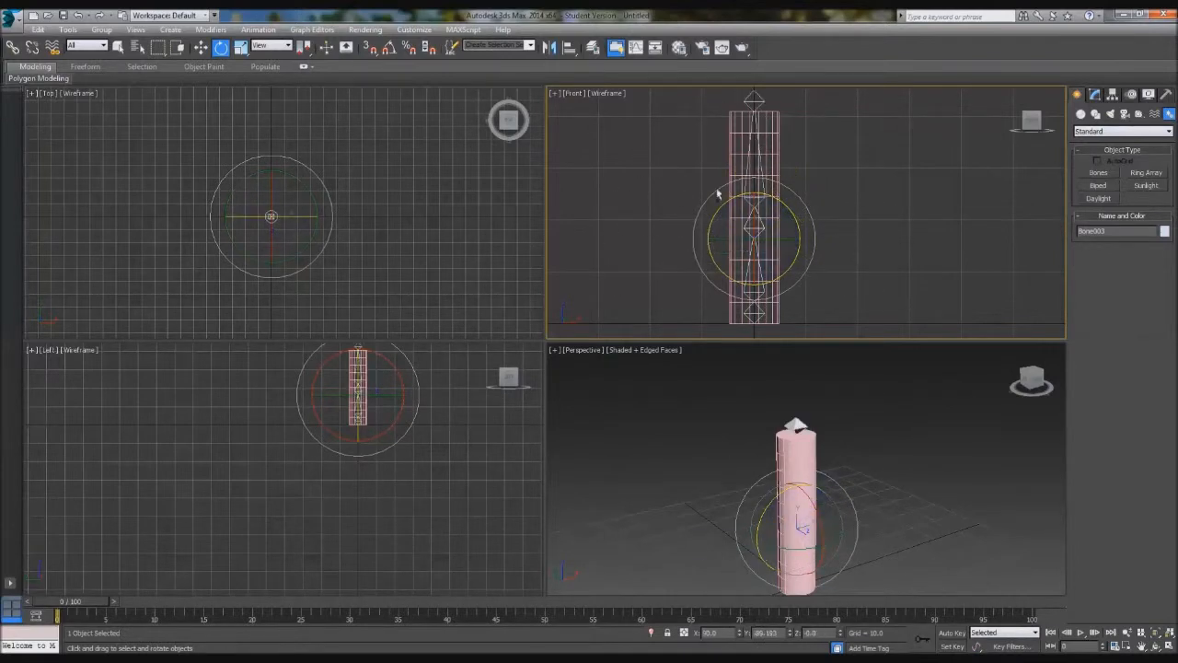
# Step: Try to move the cylinder along the X axis independently of the bones and deselect it
pyautogui.click(766, 152)
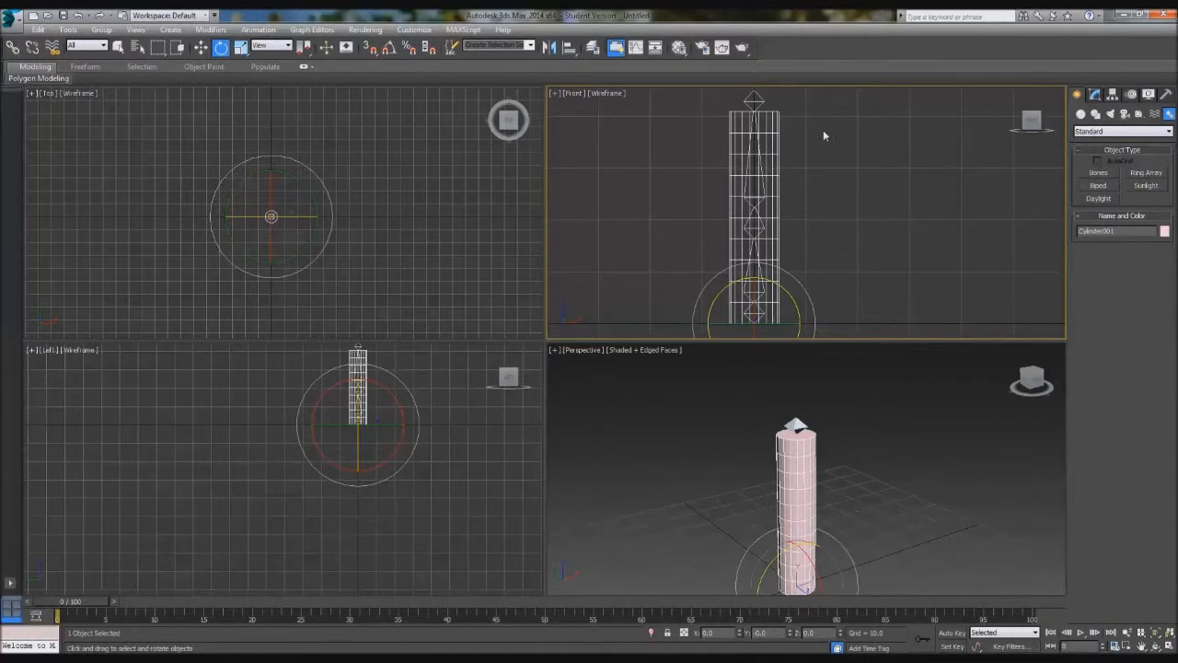
pyautogui.click(198, 50)
pyautogui.moveTo(626, 276); pyautogui.dragTo(621, 277, button='middle')
pyautogui.moveTo(788, 325); pyautogui.dragTo(865, 329)
pyautogui.click(623, 390)
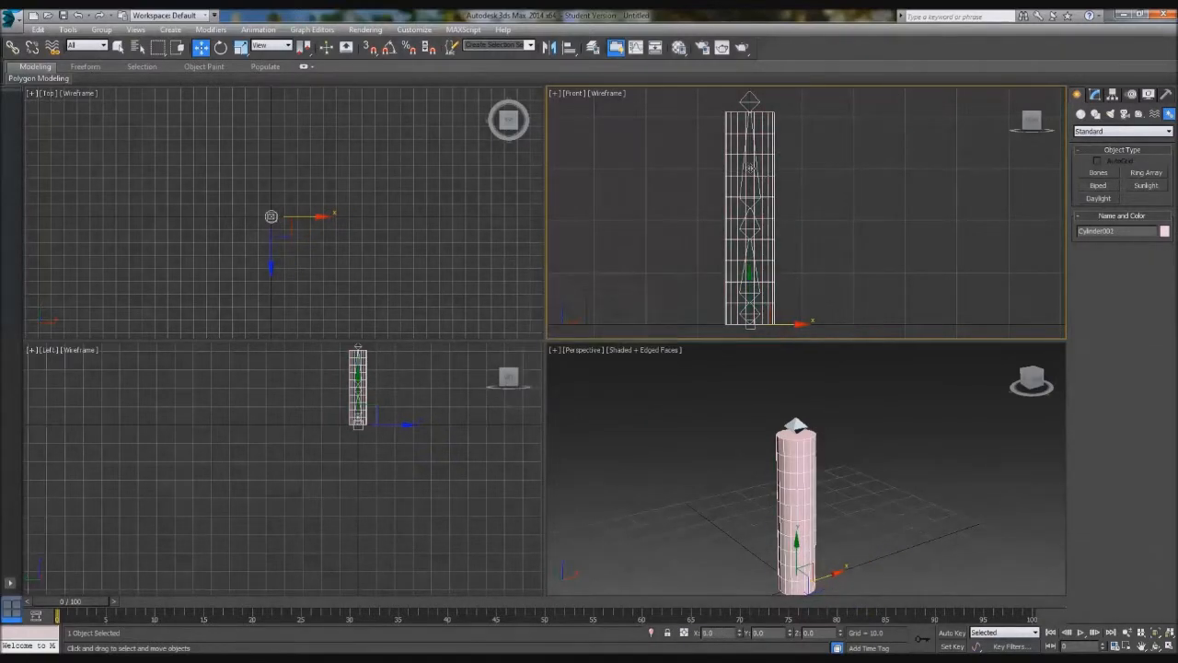
pyautogui.click(851, 193)
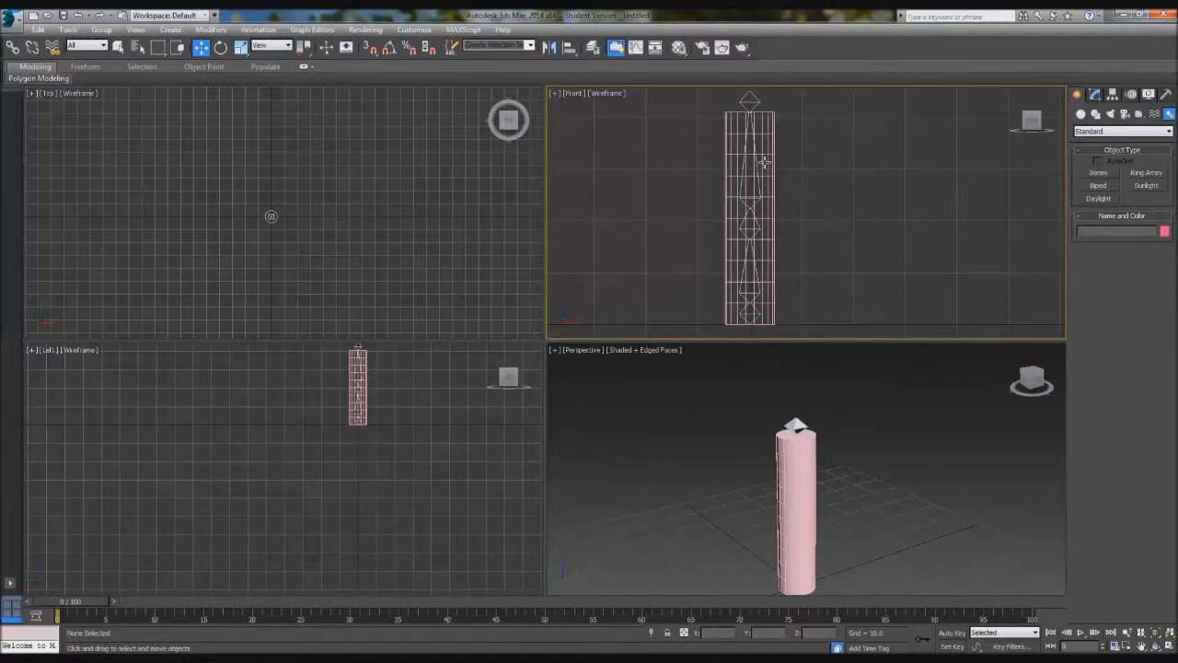
# Step: Add all five bones of the chain to the cylinder's Skin modifier
pyautogui.click(1094, 95)
pyautogui.click(774, 154)
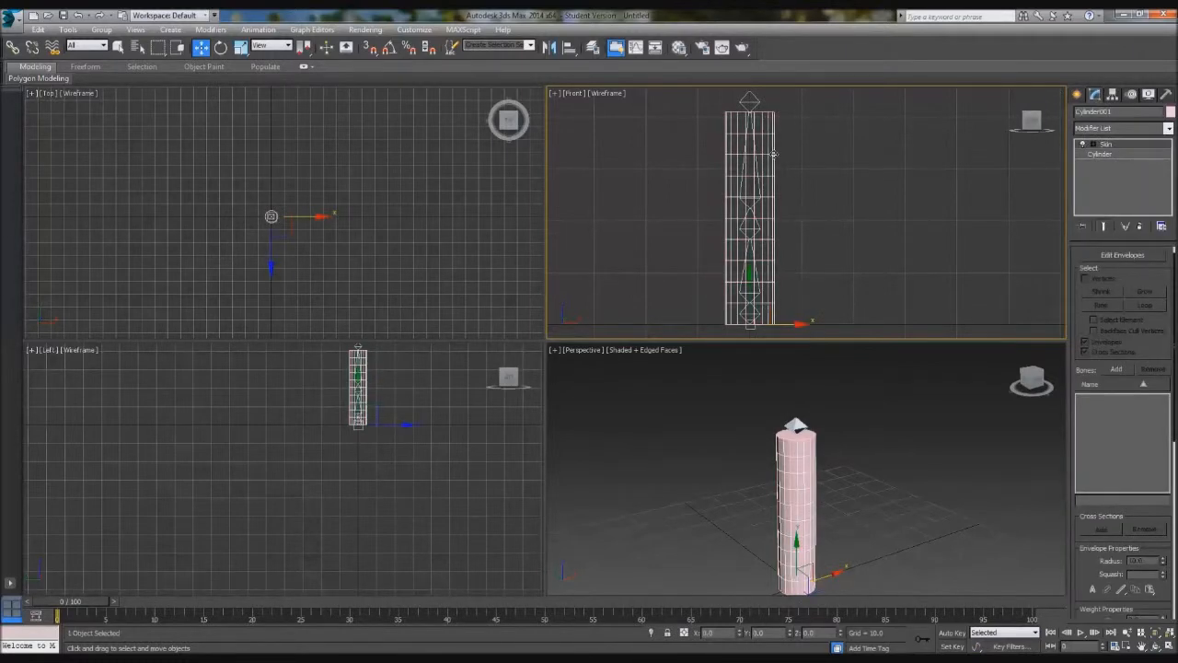
pyautogui.scroll(2, 1114, 237)
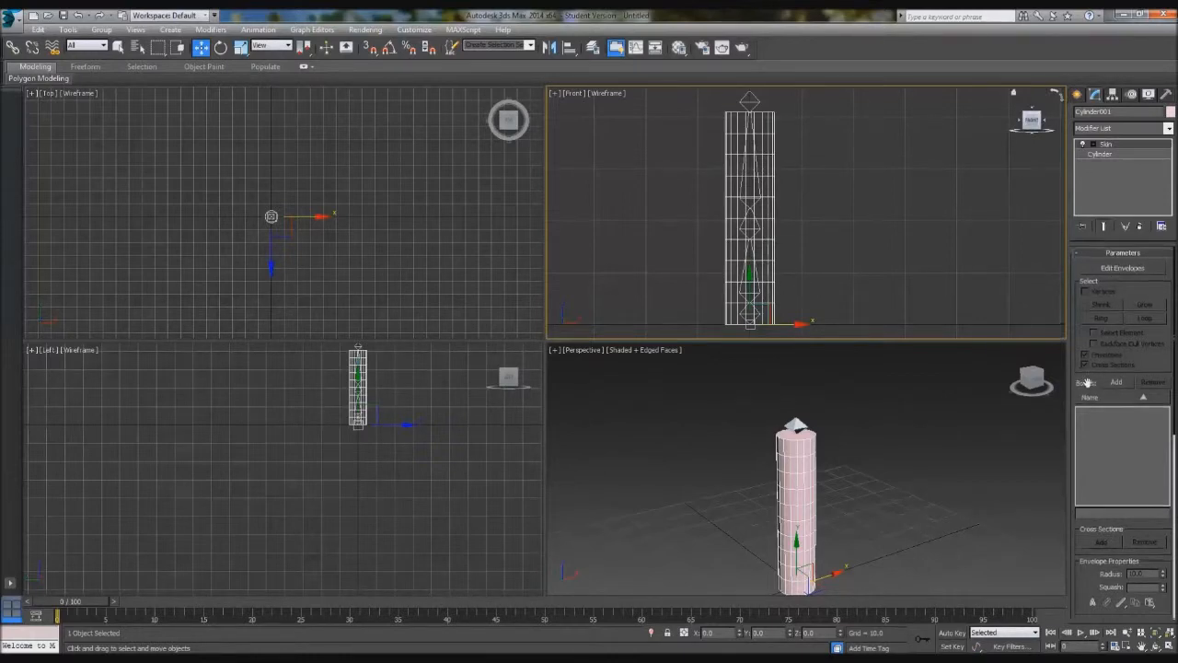
pyautogui.click(1125, 383)
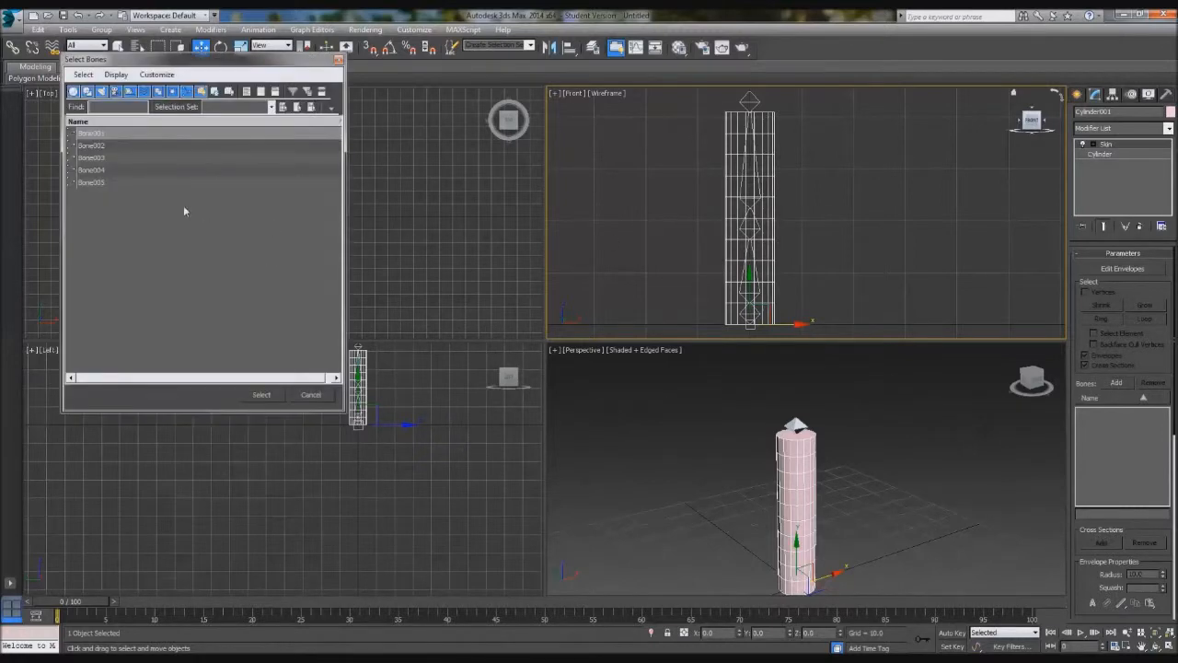
pyautogui.keyDown('shift'); pyautogui.click(104, 183); pyautogui.keyUp('shift')
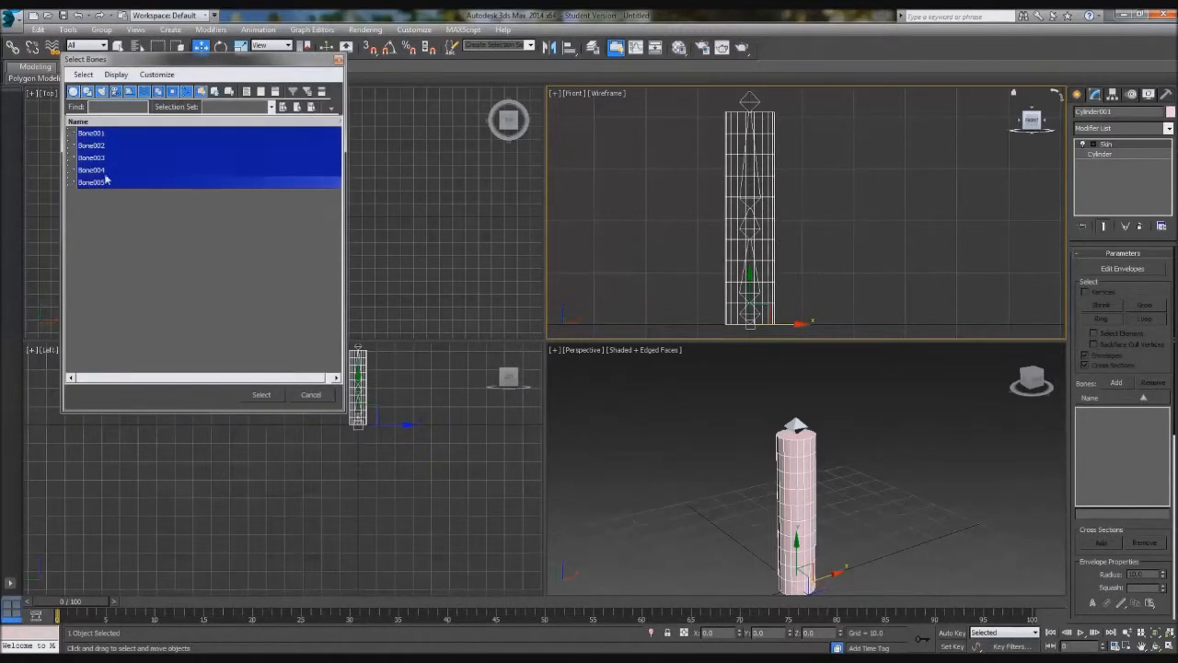
pyautogui.click(263, 394)
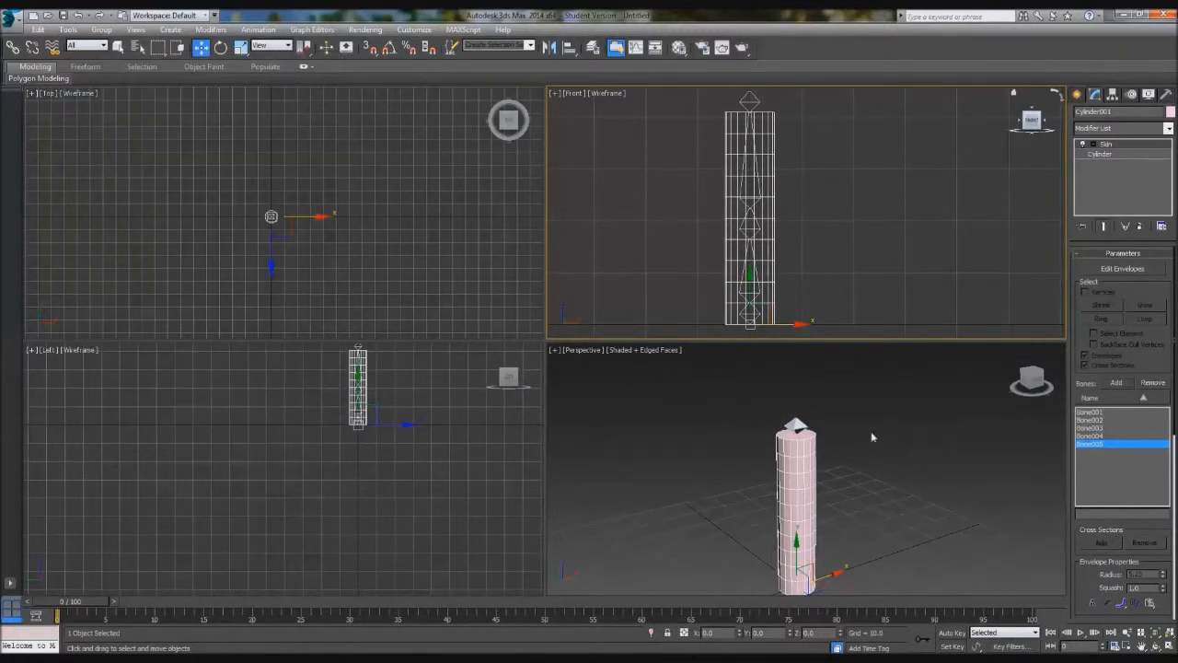
# Step: Try rotating the middle bone in the perspective view to test the skin deformation, and undo the rotation
pyautogui.click(871, 437)
pyautogui.click(757, 231)
pyautogui.click(758, 225)
pyautogui.press('e')
pyautogui.scroll(3, 851, 474)
pyautogui.moveTo(782, 494); pyautogui.dragTo(787, 430)
pyautogui.hotkey('ctrl', 'z')
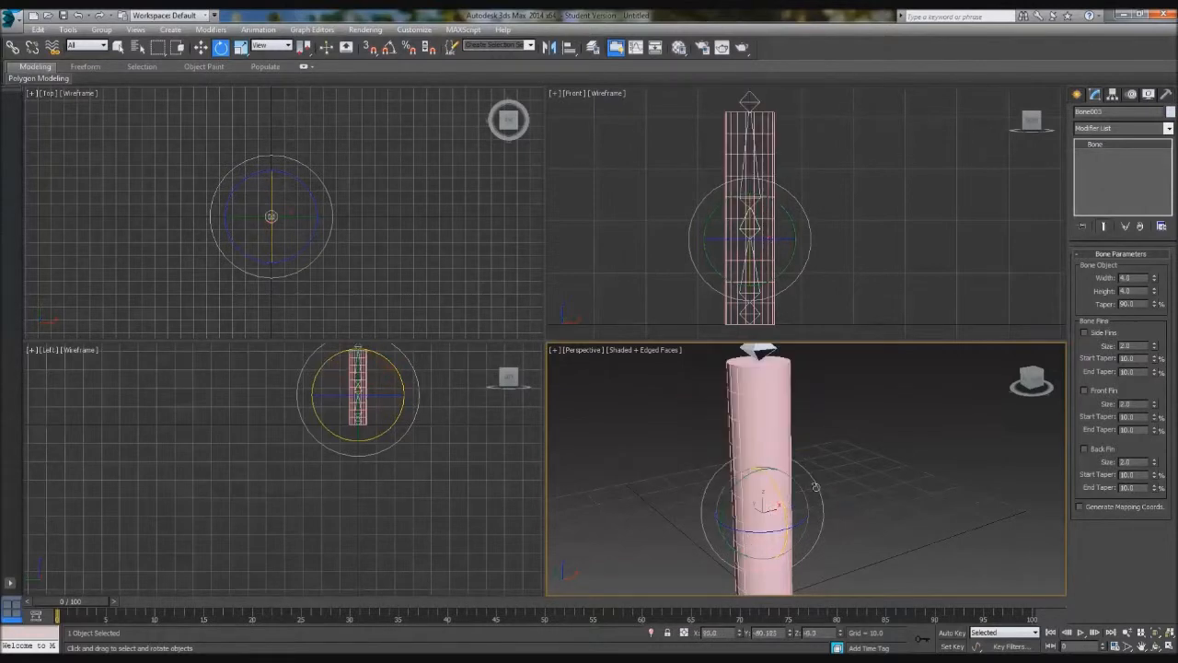
# Step: Try rotating the second bone from the base to test the cylinder's deformation, and undo the rotation
pyautogui.moveTo(815, 486); pyautogui.dragTo(802, 467, button='middle')
pyautogui.moveTo(730, 196); pyautogui.dragTo(713, 186, button='middle')
pyautogui.click(743, 280)
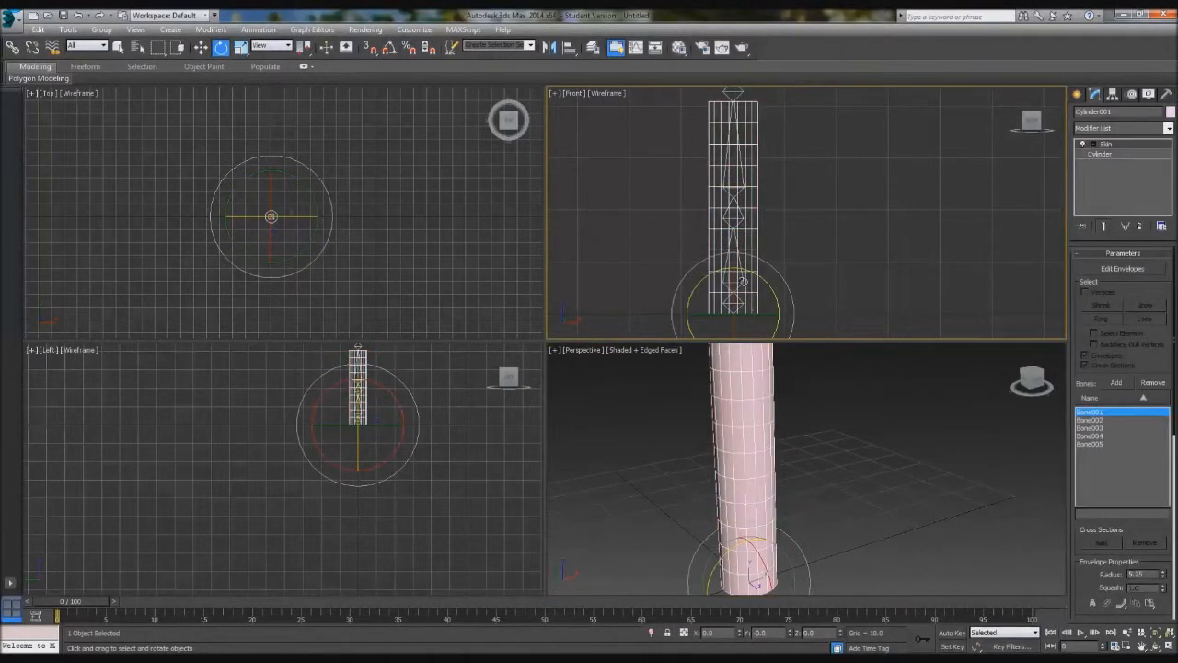
pyautogui.click(742, 283)
pyautogui.moveTo(763, 283); pyautogui.dragTo(782, 256, button='middle')
pyautogui.moveTo(781, 256); pyautogui.dragTo(789, 155)
pyautogui.hotkey('ctrl', 'z')
# Step: Try rotating the long upper bone below the nub to test the cylinder's deformation, and undo the rotation
pyautogui.moveTo(766, 145); pyautogui.dragTo(778, 179, button='middle')
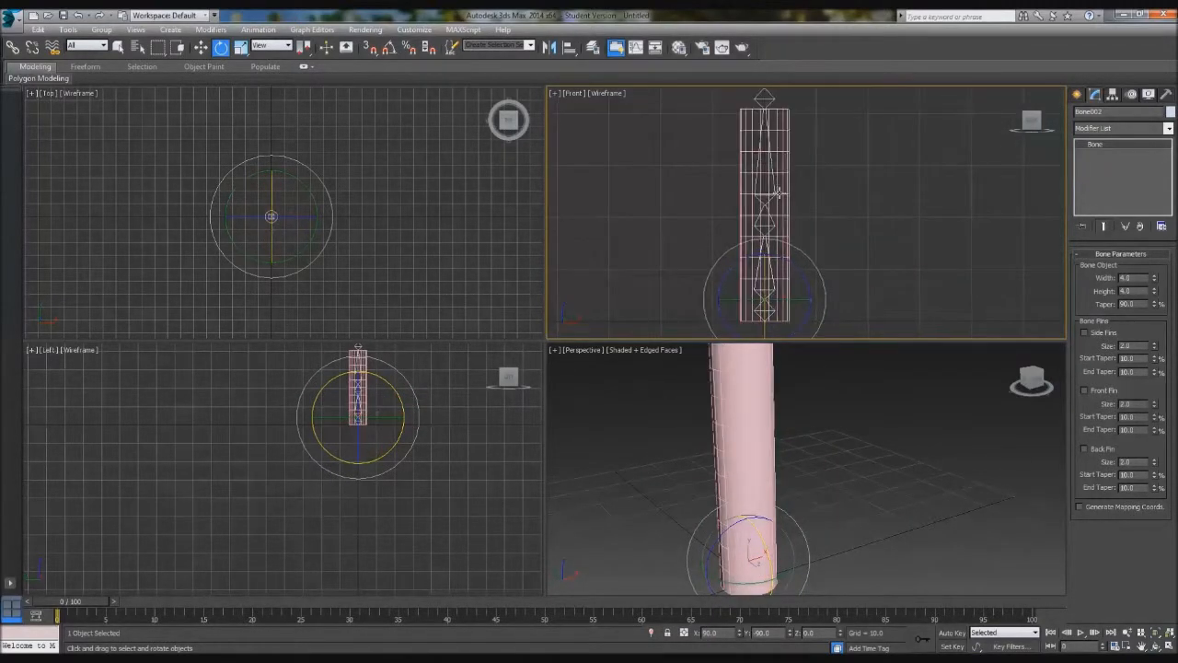
pyautogui.click(774, 186)
pyautogui.click(775, 185)
pyautogui.click(775, 186)
pyautogui.click(775, 186)
pyautogui.moveTo(768, 195); pyautogui.dragTo(728, 131)
pyautogui.hotkey('ctrl', 'z')
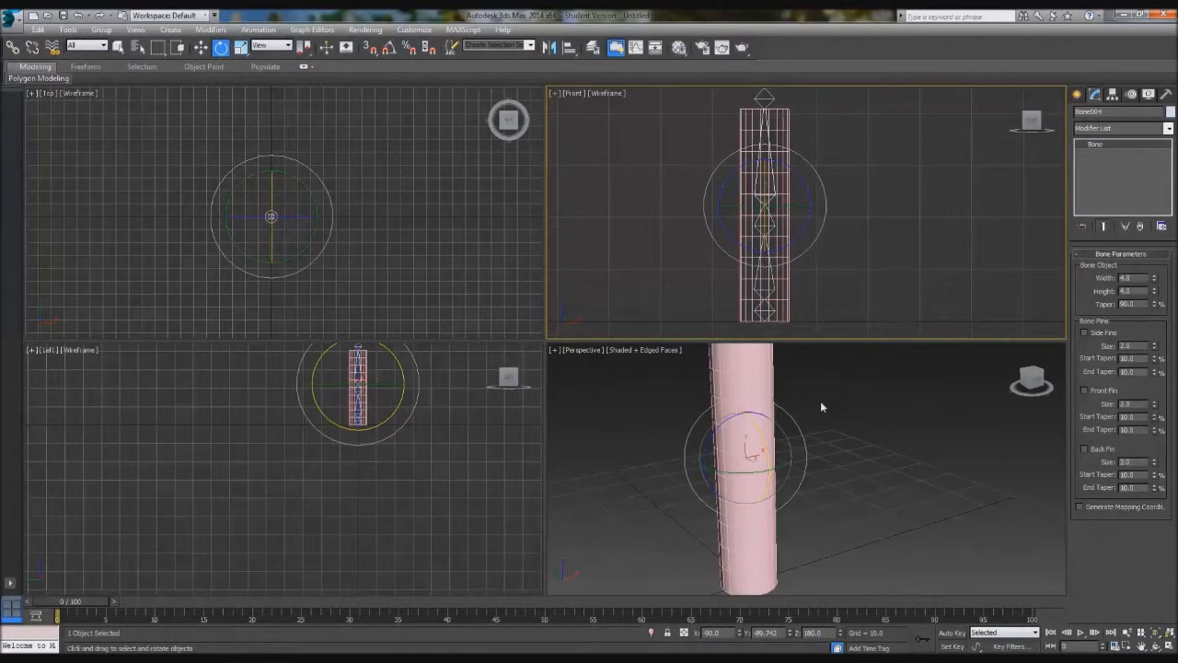
# Step: Create a Biped about 149 units tall beside the cylinder in the perspective view
pyautogui.click(1149, 95)
pyautogui.click(1079, 96)
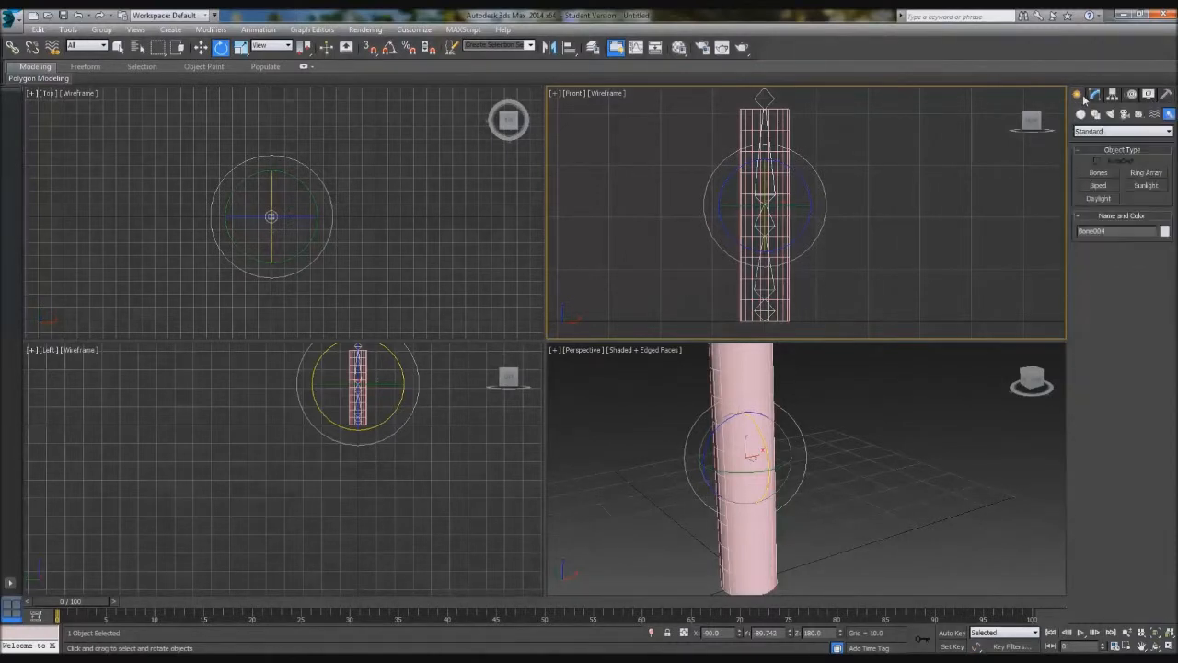
pyautogui.click(1101, 186)
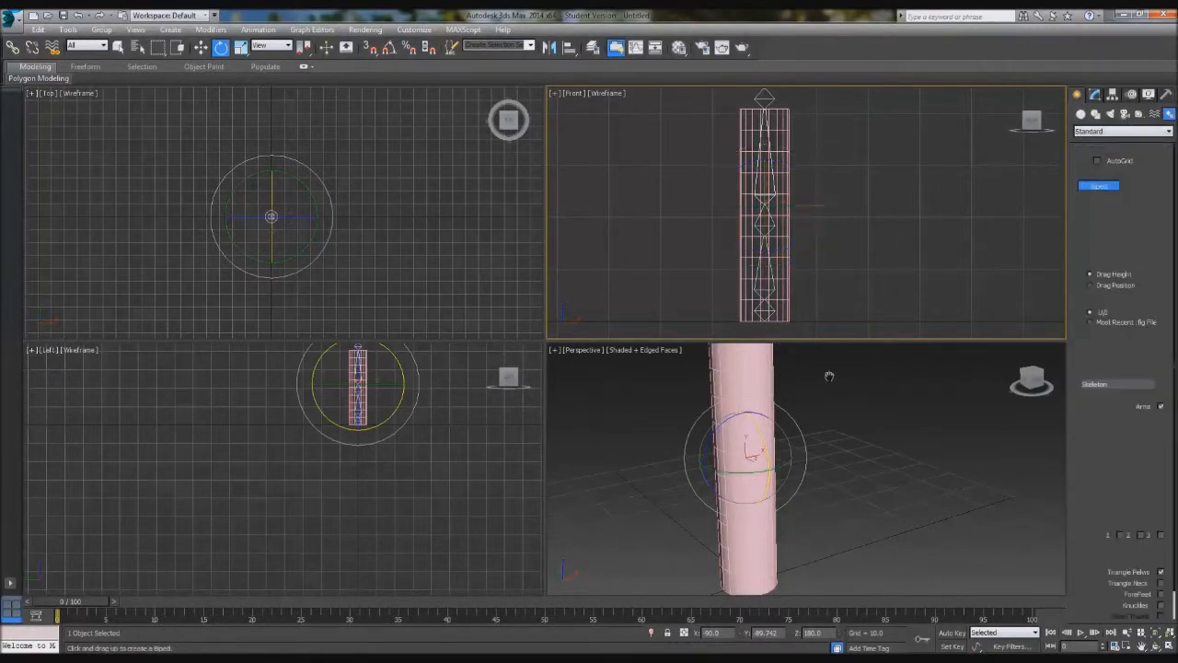
pyautogui.scroll(-6, 811, 391)
pyautogui.moveTo(792, 436); pyautogui.dragTo(814, 495)
pyautogui.scroll(8, 815, 495)
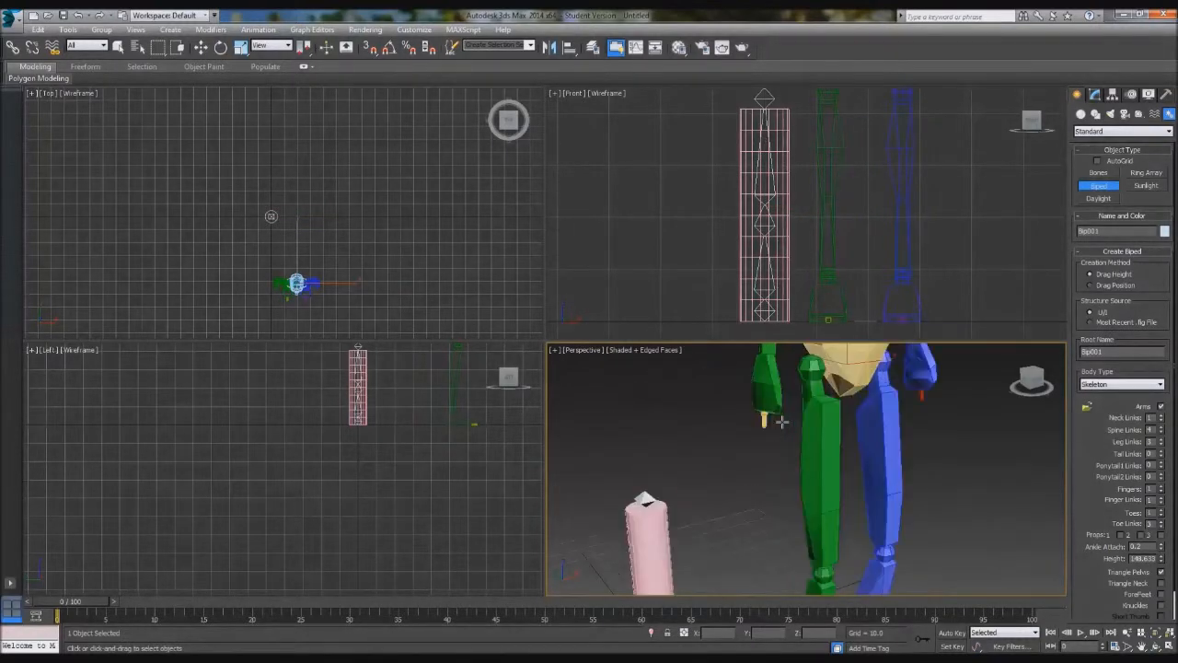
# Step: Set the biped's hands to 5 fingers with 4 finger links each
pyautogui.keyDown('alt'); pyautogui.moveTo(876, 500); pyautogui.dragTo(845, 480, button='middle'); pyautogui.keyUp('alt')
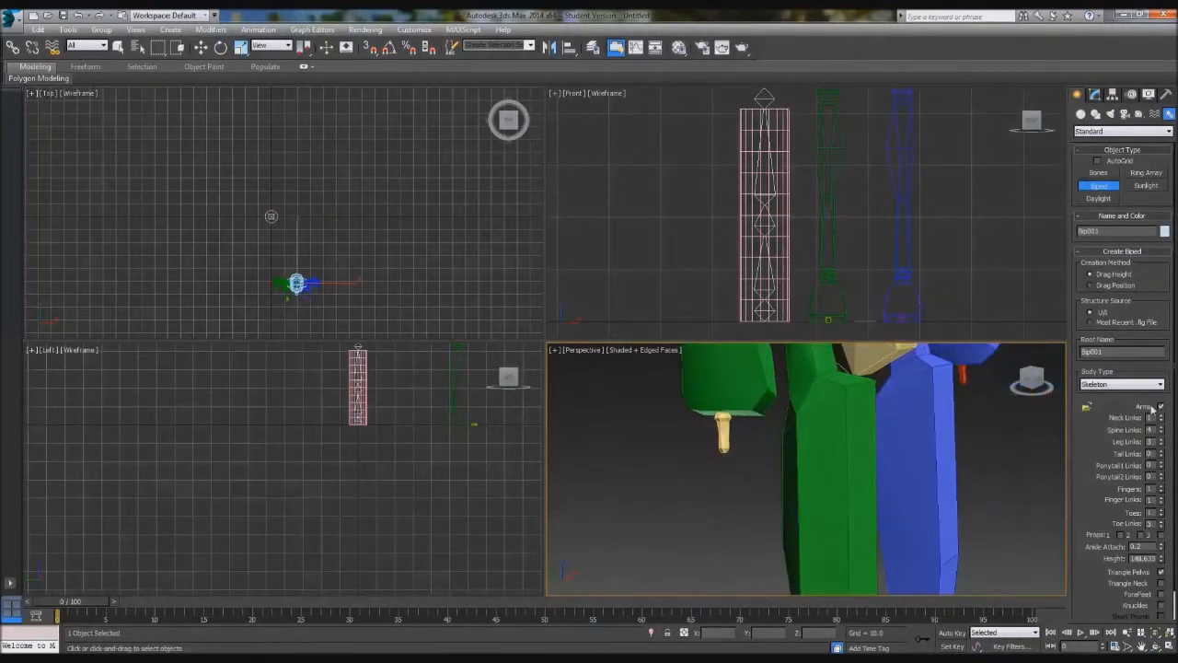
pyautogui.scroll(-2, 1112, 396)
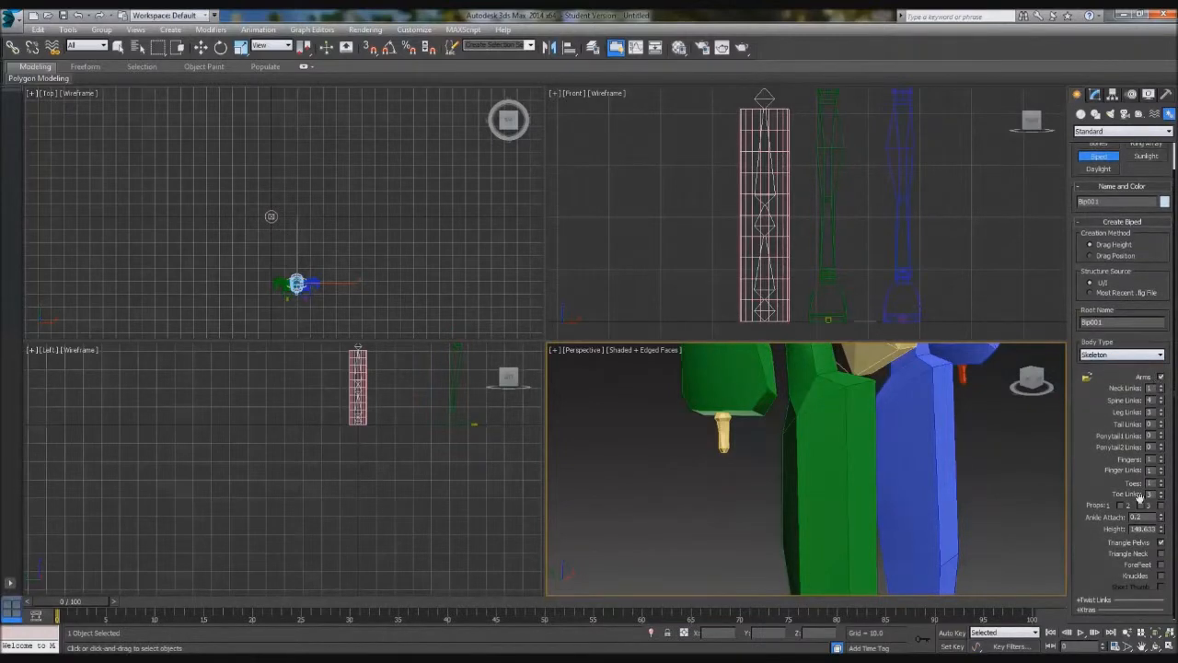
pyautogui.click(1161, 457)
pyautogui.click(1161, 458)
pyautogui.click(1161, 458)
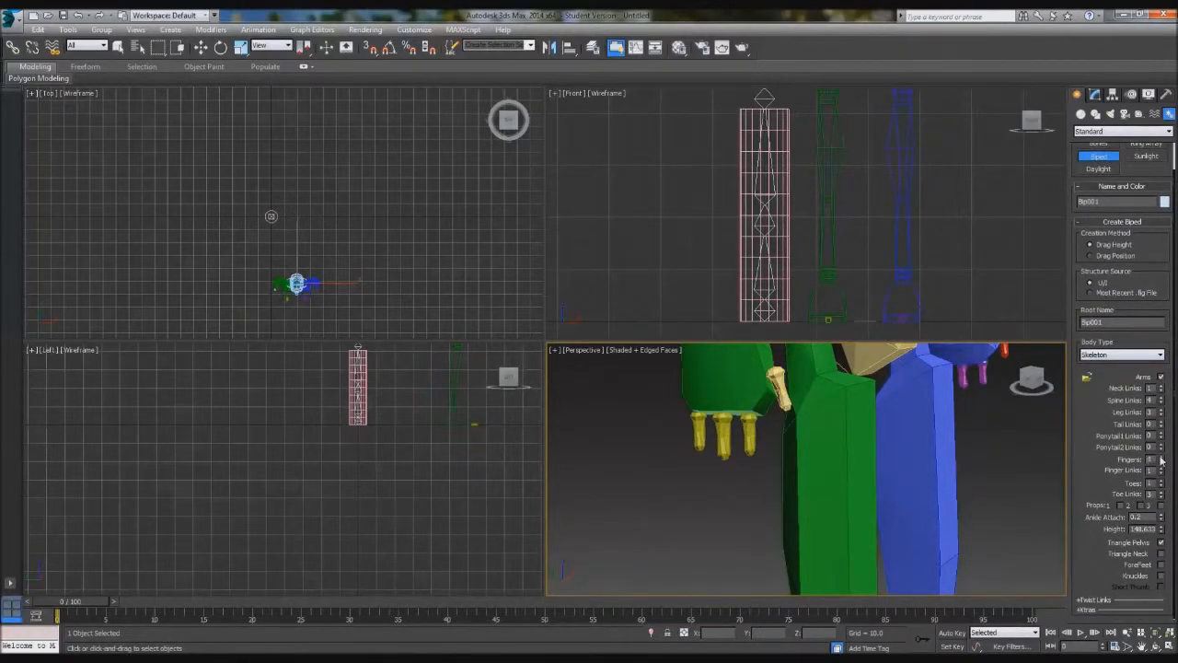
pyautogui.click(1161, 458)
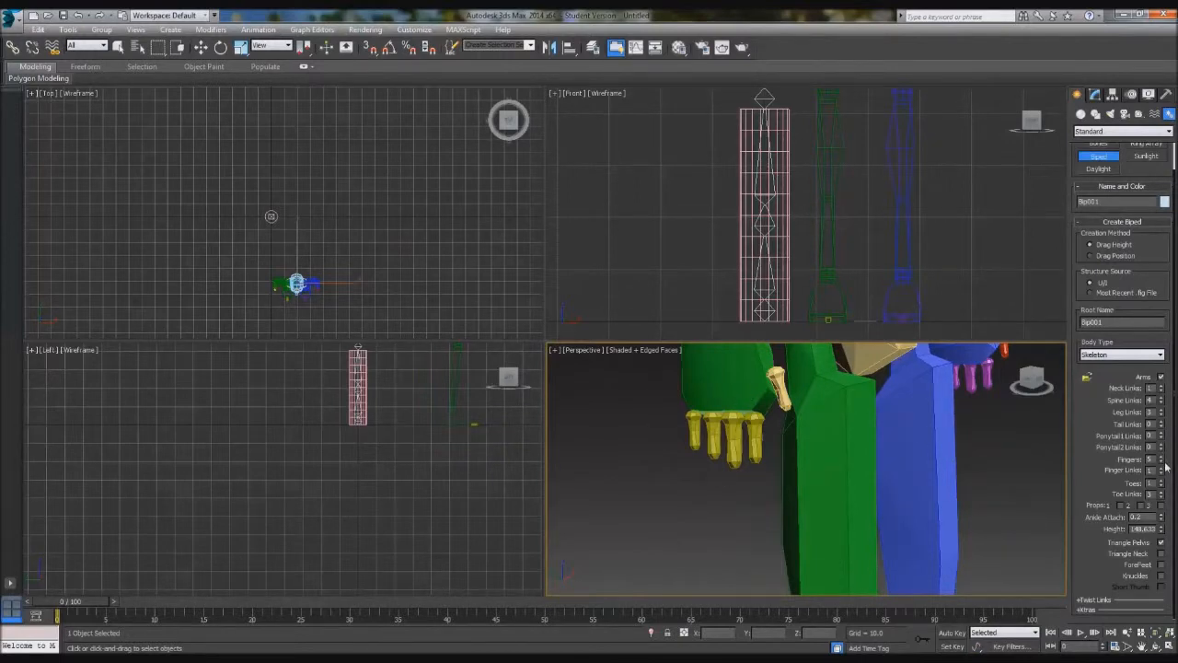
pyautogui.click(1161, 467)
pyautogui.click(1161, 466)
pyautogui.click(1161, 467)
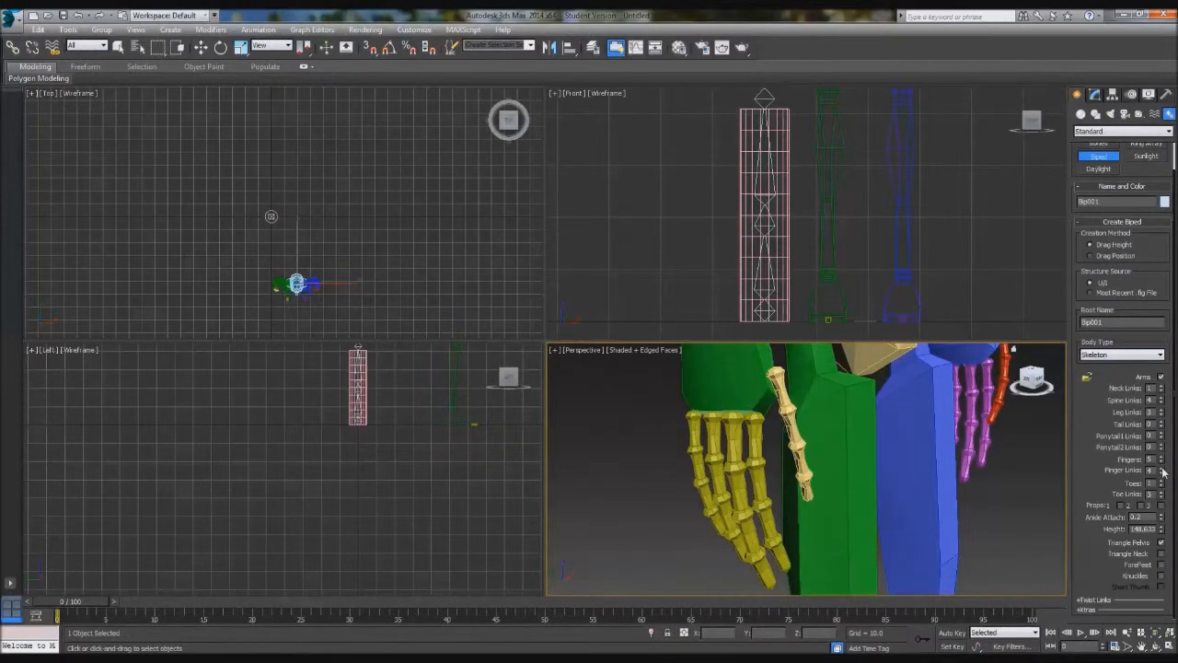
# Step: Set the number of toes on the biped's feet to 5
pyautogui.moveTo(782, 558); pyautogui.dragTo(768, 452, button='middle')
pyautogui.moveTo(930, 373); pyautogui.dragTo(839, 215, button='middle')
pyautogui.scroll(-4, 834, 441)
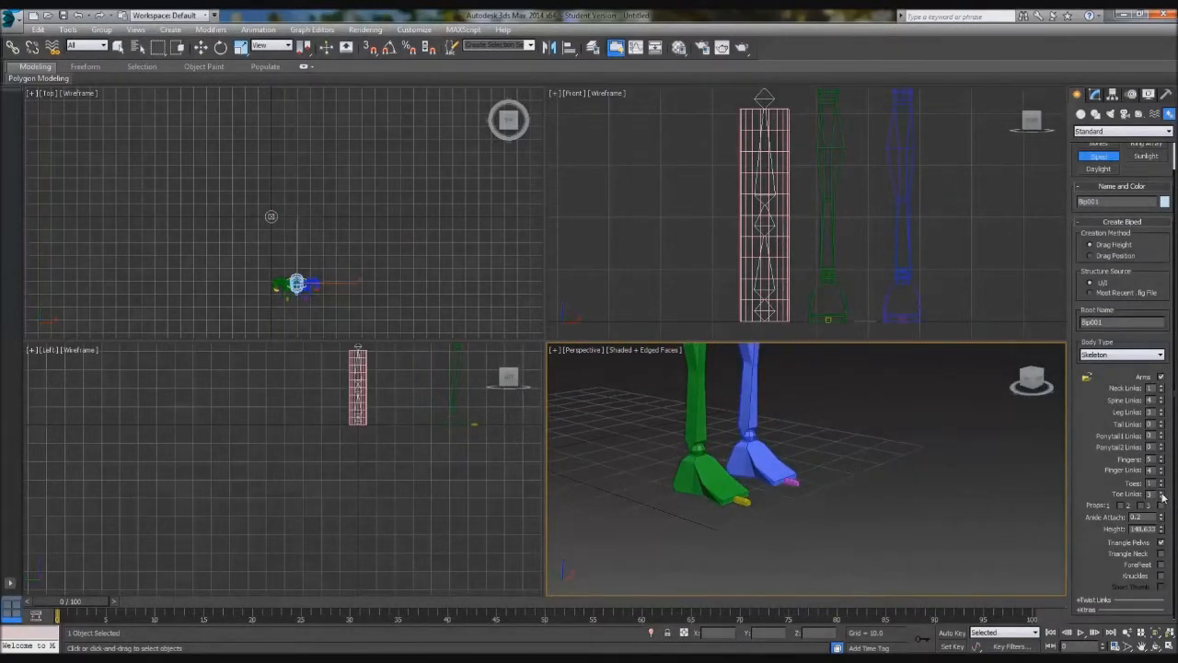
pyautogui.click(1162, 481)
pyautogui.click(1162, 482)
pyautogui.click(1162, 482)
pyautogui.click(1162, 481)
pyautogui.keyDown('alt'); pyautogui.moveTo(731, 424); pyautogui.dragTo(720, 481, button='middle'); pyautogui.keyUp('alt')
# Step: Give the biped a tail with 6 tail links
pyautogui.moveTo(720, 481); pyautogui.dragTo(743, 116, button='middle')
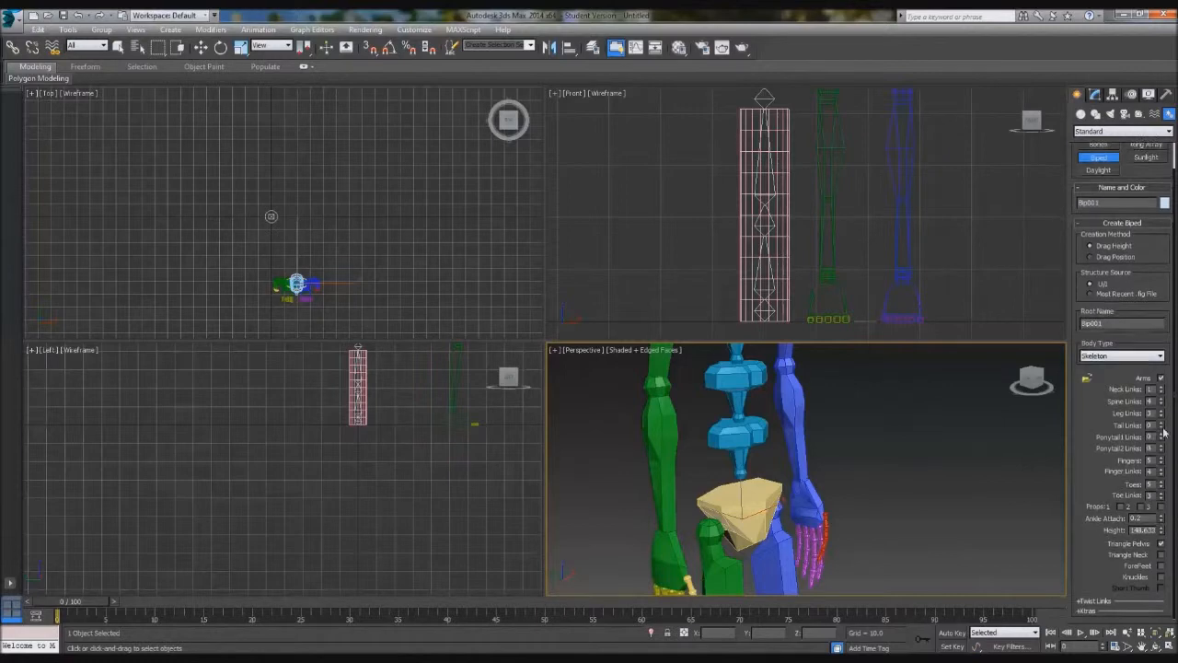
pyautogui.click(1162, 423)
pyautogui.click(1162, 423)
pyautogui.click(1162, 423)
pyautogui.click(1162, 424)
pyautogui.click(1162, 424)
pyautogui.click(1161, 424)
pyautogui.moveTo(911, 500); pyautogui.dragTo(816, 454, button='middle')
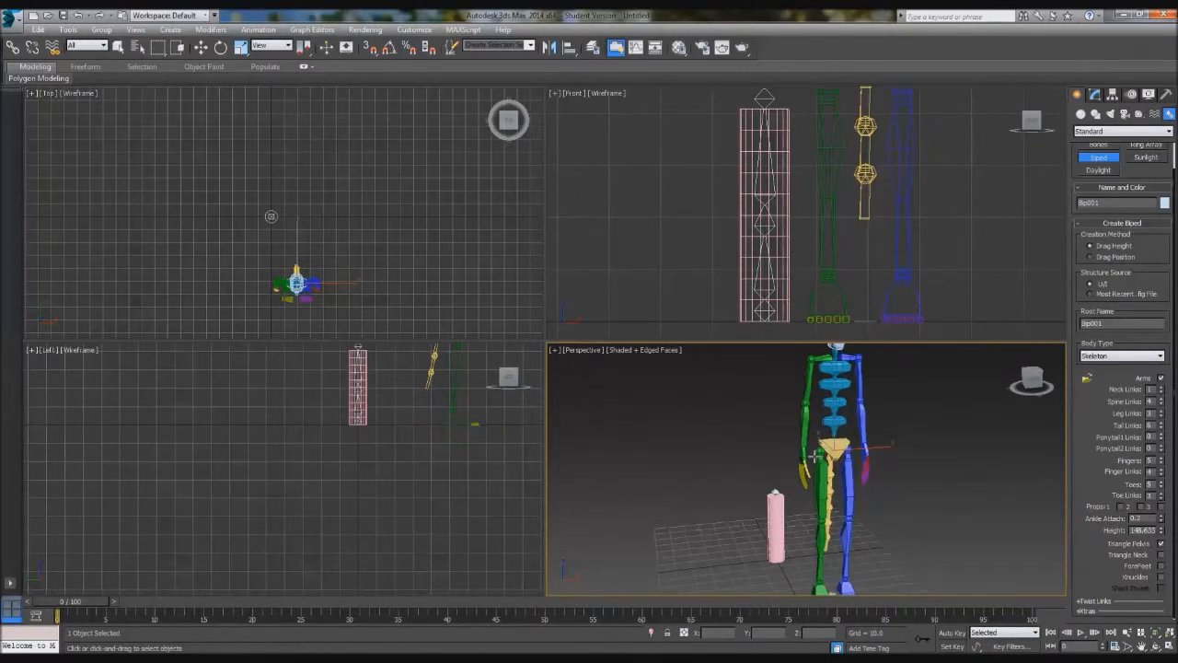
# Step: Try the Female body type on the biped and set the body type to Classic
pyautogui.click(1123, 356)
pyautogui.click(1101, 375)
pyautogui.click(1118, 357)
pyautogui.click(1105, 386)
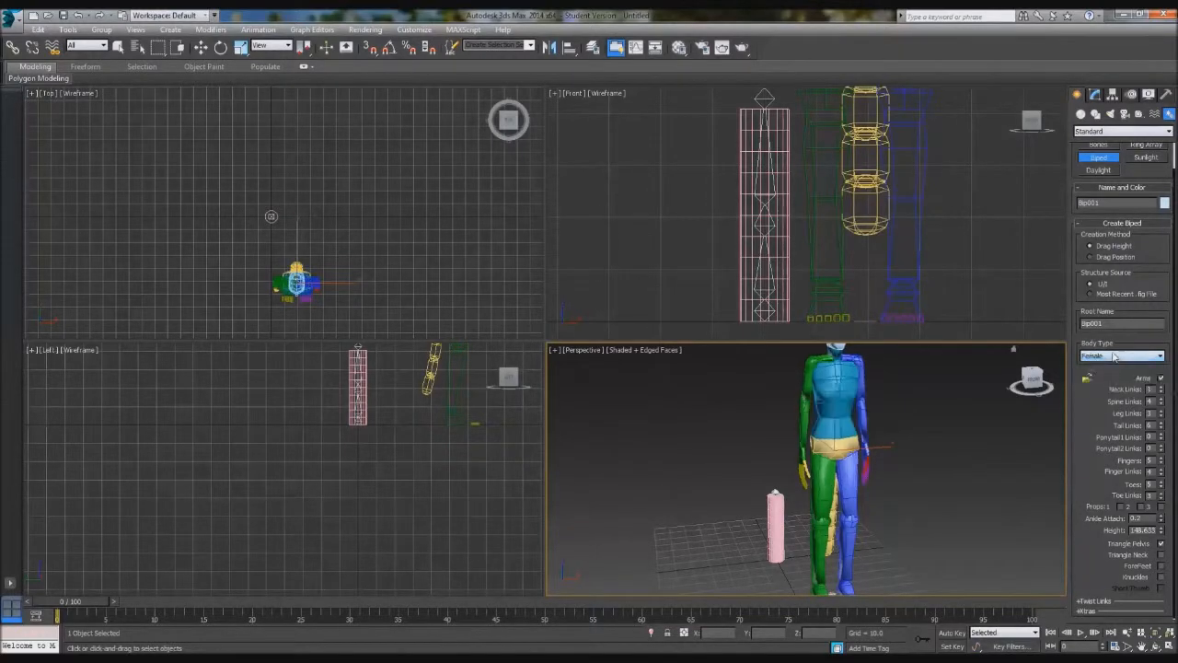
pyautogui.click(1106, 395)
# Step: Delete the biped from the scene, leaving the skinned cylinder and its bones
pyautogui.keyDown('alt'); pyautogui.moveTo(884, 442); pyautogui.dragTo(835, 357, button='middle'); pyautogui.keyUp('alt')
pyautogui.press('Delete')
pyautogui.scroll(4, 821, 407)
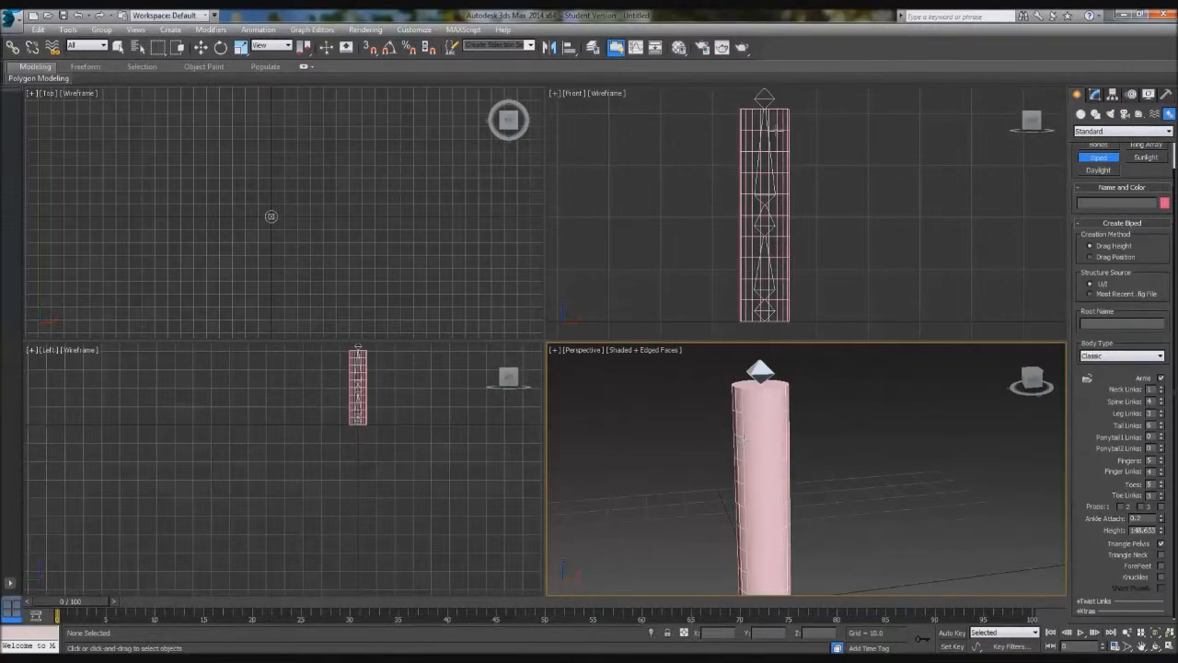
pyautogui.click(201, 47)
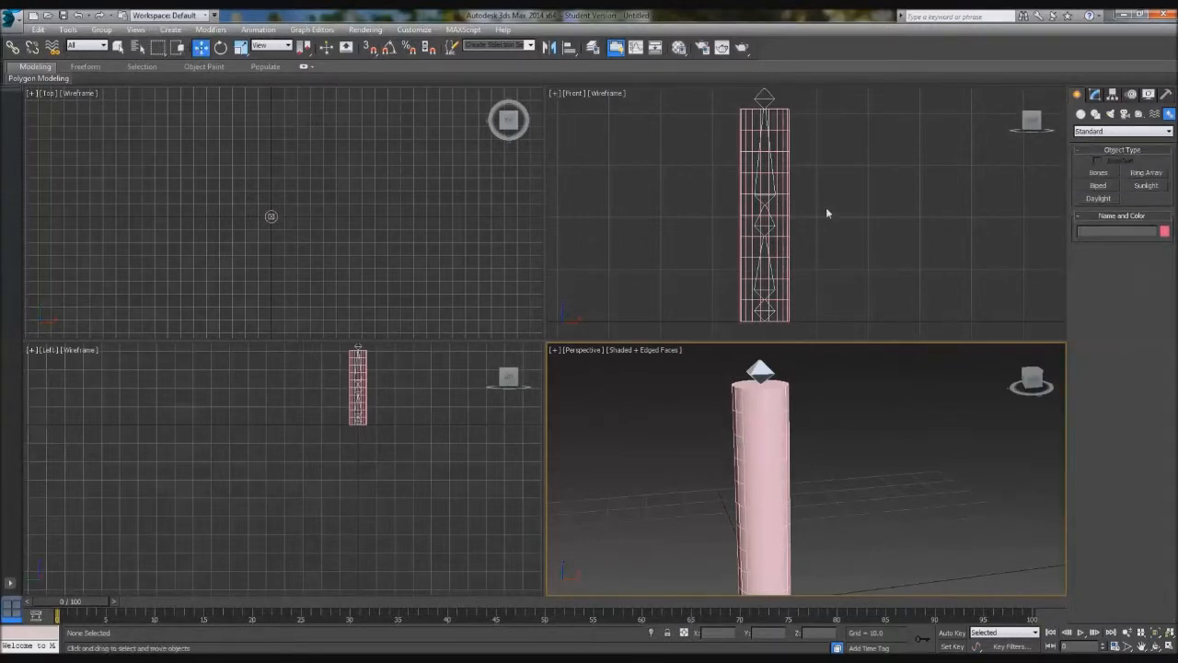
pyautogui.click(771, 226)
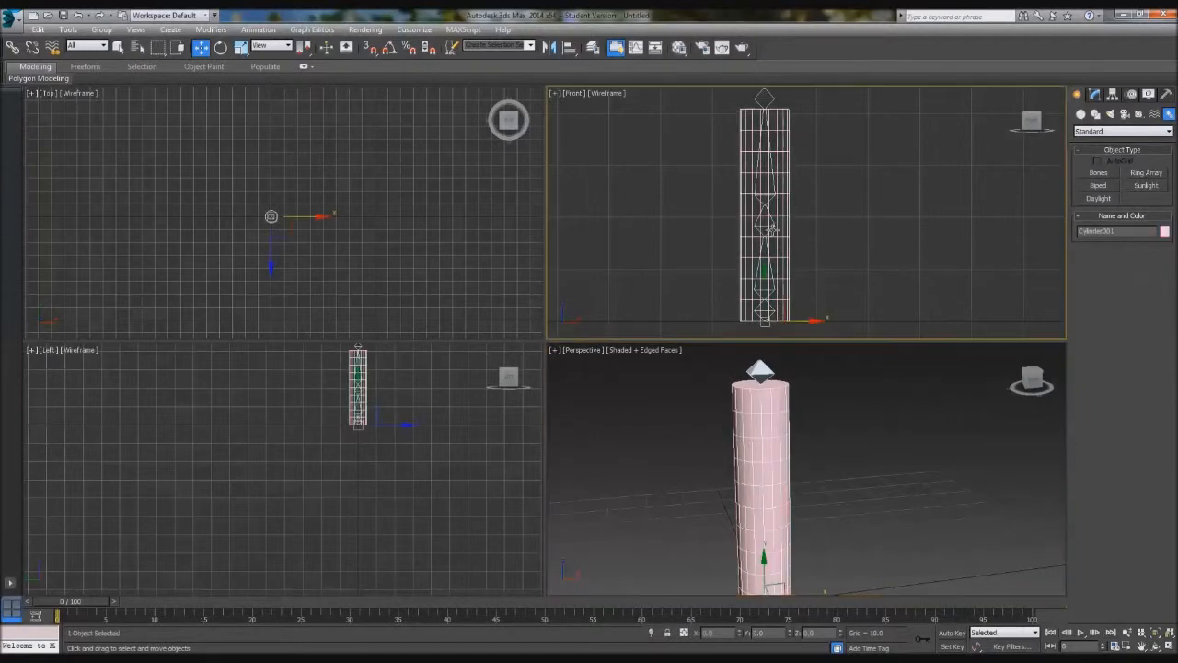
pyautogui.click(221, 47)
pyautogui.click(765, 96)
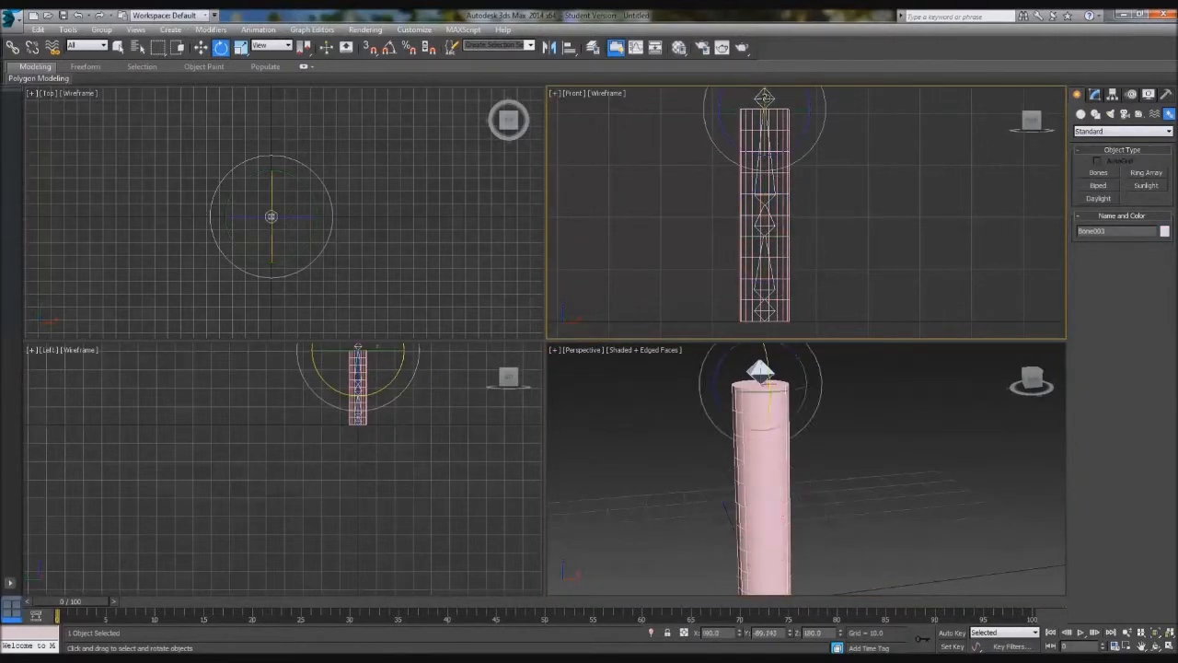
pyautogui.moveTo(769, 94); pyautogui.dragTo(733, 191, button='middle')
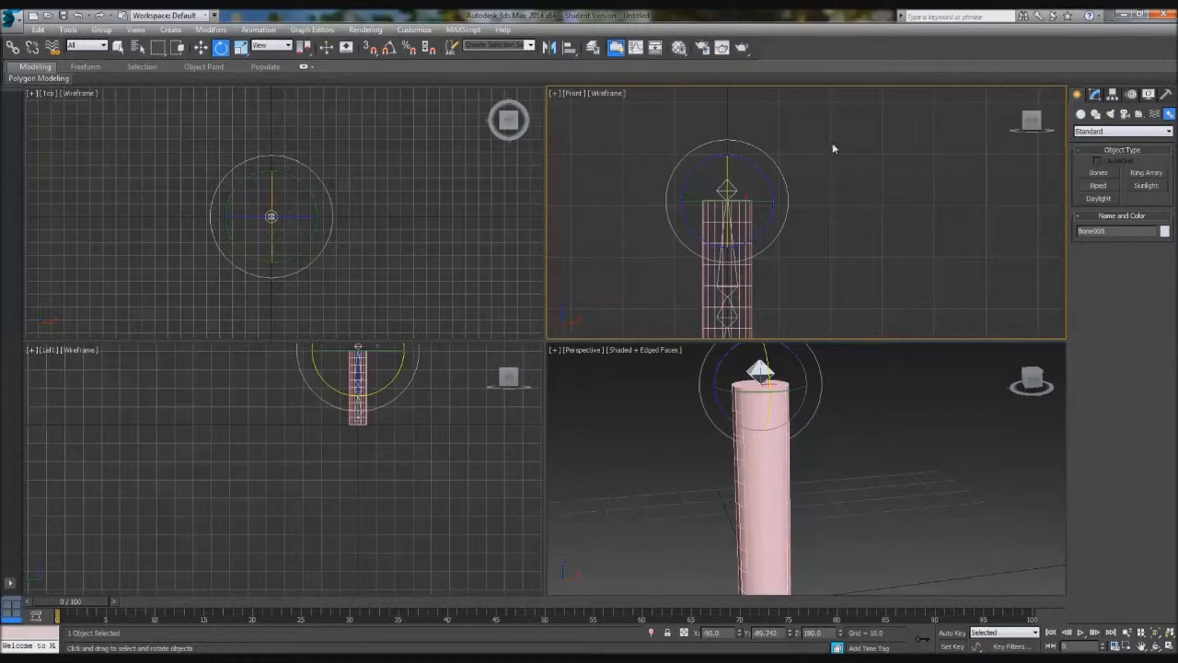
pyautogui.moveTo(866, 193); pyautogui.dragTo(908, 240)
pyautogui.moveTo(833, 136); pyautogui.dragTo(843, 198, button='middle')
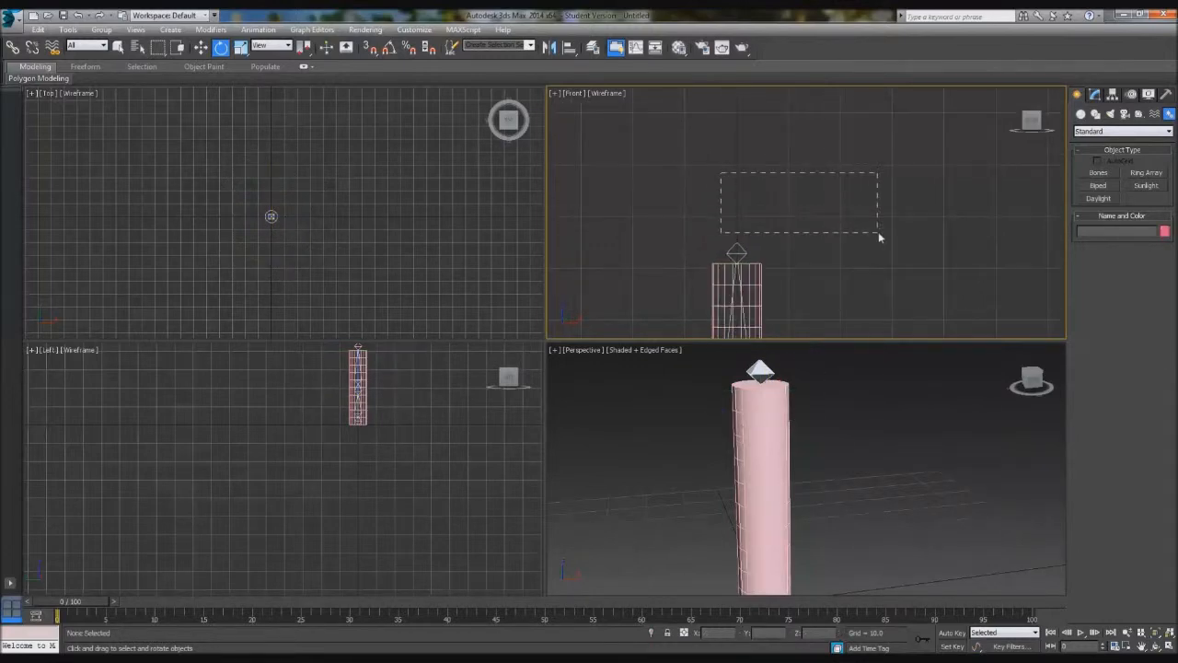
pyautogui.moveTo(877, 233); pyautogui.dragTo(879, 235)
pyautogui.moveTo(798, 160); pyautogui.dragTo(803, 296, button='middle')
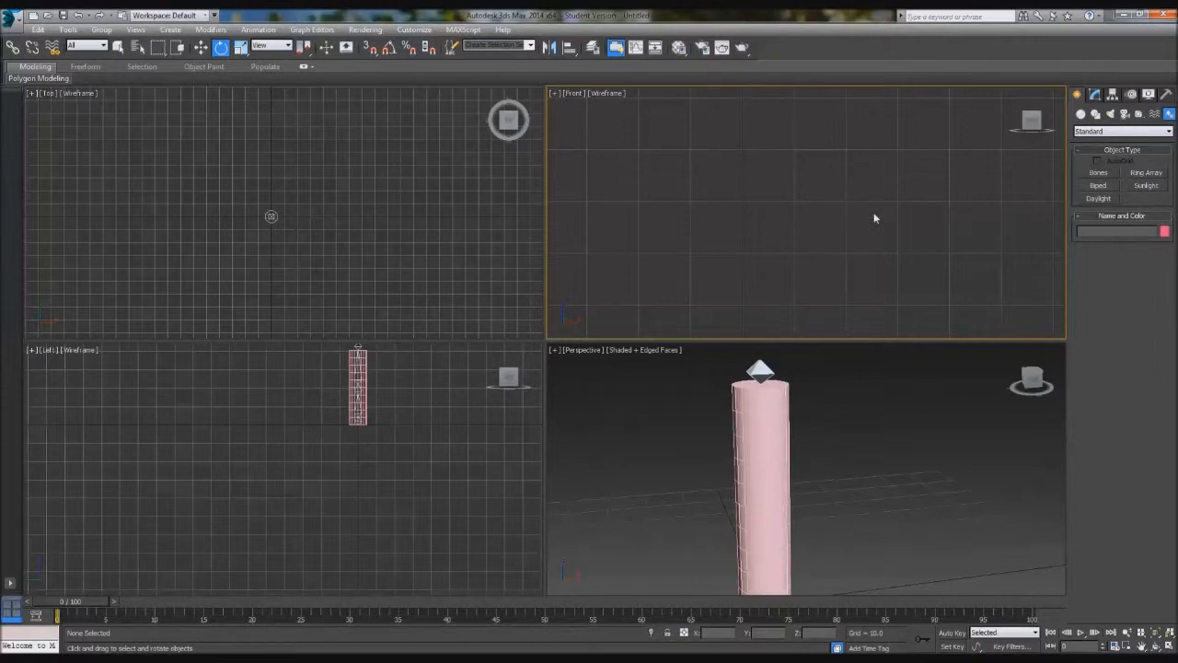
# Step: Rotate the middle bone so the upper part of the cylinder bends sharply to one side in the left view
pyautogui.scroll(-5, 835, 406)
pyautogui.scroll(-3, 799, 231)
pyautogui.scroll(3, 796, 237)
pyautogui.moveTo(797, 230); pyautogui.dragTo(793, 85, button='middle')
pyautogui.scroll(3, 766, 161)
pyautogui.click(810, 234)
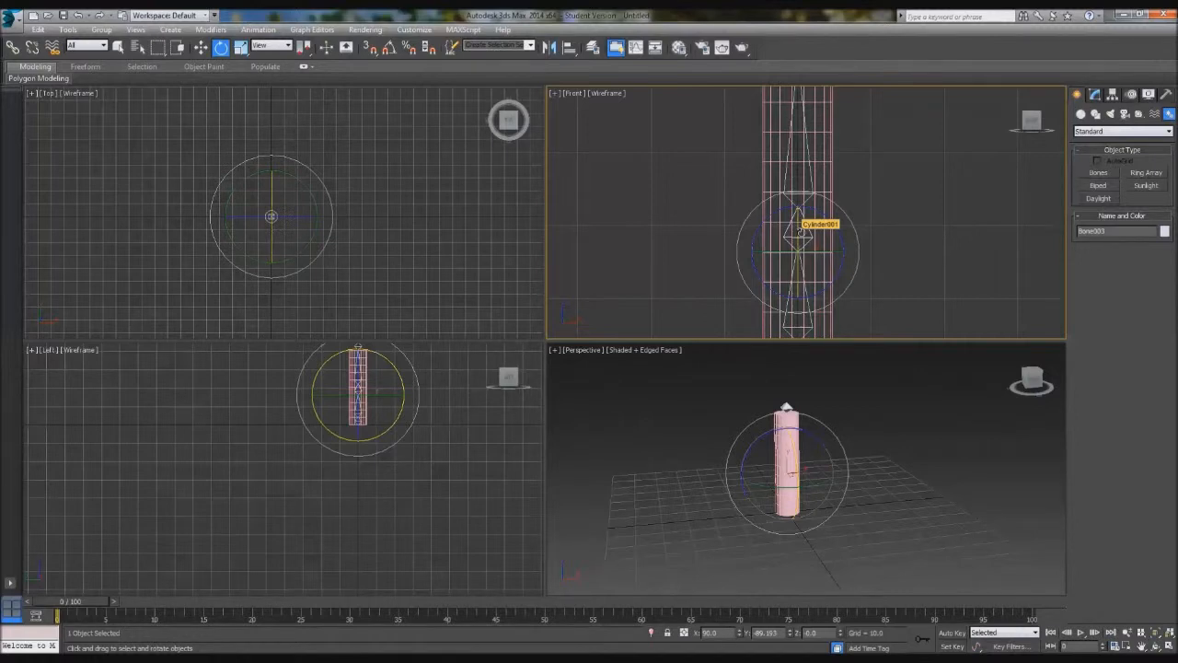
pyautogui.moveTo(799, 233); pyautogui.dragTo(796, 149)
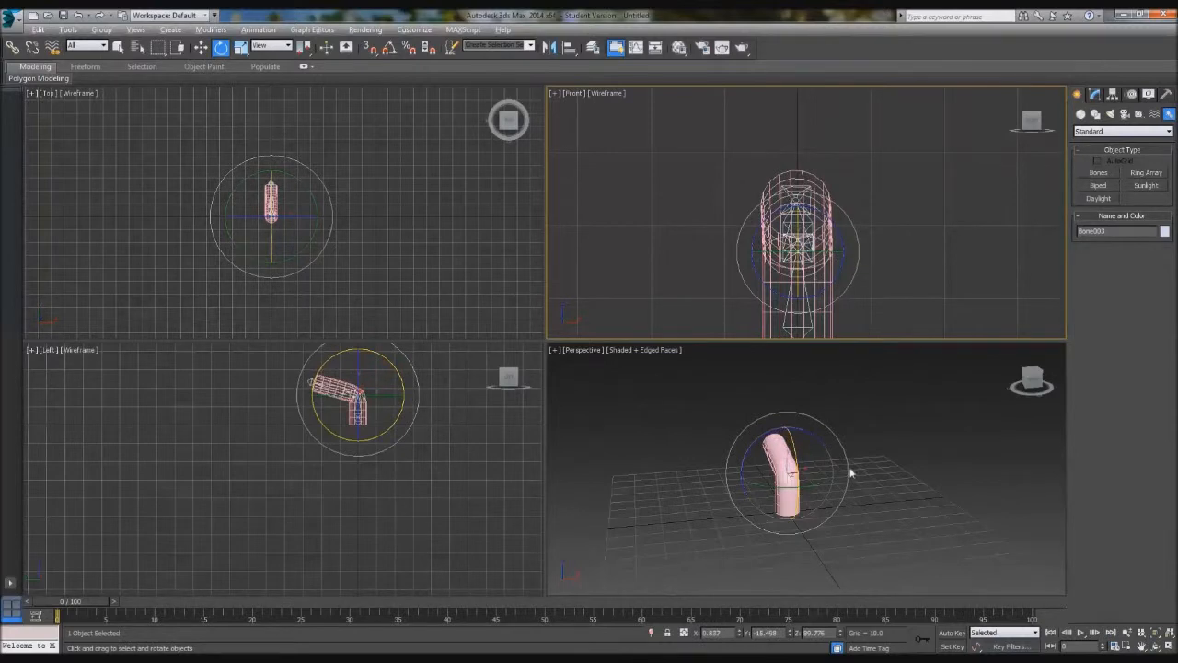
# Step: In the left view, rotate the middle and lower bones to bend the cylinder in opposite directions at two joints, and clear the selection
pyautogui.keyDown('alt'); pyautogui.moveTo(851, 472); pyautogui.dragTo(918, 462, button='middle'); pyautogui.keyUp('alt')
pyautogui.moveTo(775, 210); pyautogui.dragTo(796, 194, button='middle')
pyautogui.scroll(5, 339, 405)
pyautogui.moveTo(339, 402); pyautogui.dragTo(361, 509, button='middle')
pyautogui.click(288, 451)
pyautogui.moveTo(322, 426); pyautogui.dragTo(369, 467)
pyautogui.click(420, 504)
pyautogui.moveTo(448, 522); pyautogui.dragTo(901, 582)
pyautogui.keyDown('alt'); pyautogui.moveTo(901, 582); pyautogui.dragTo(957, 530, button='middle'); pyautogui.keyUp('alt')
pyautogui.click(958, 534)
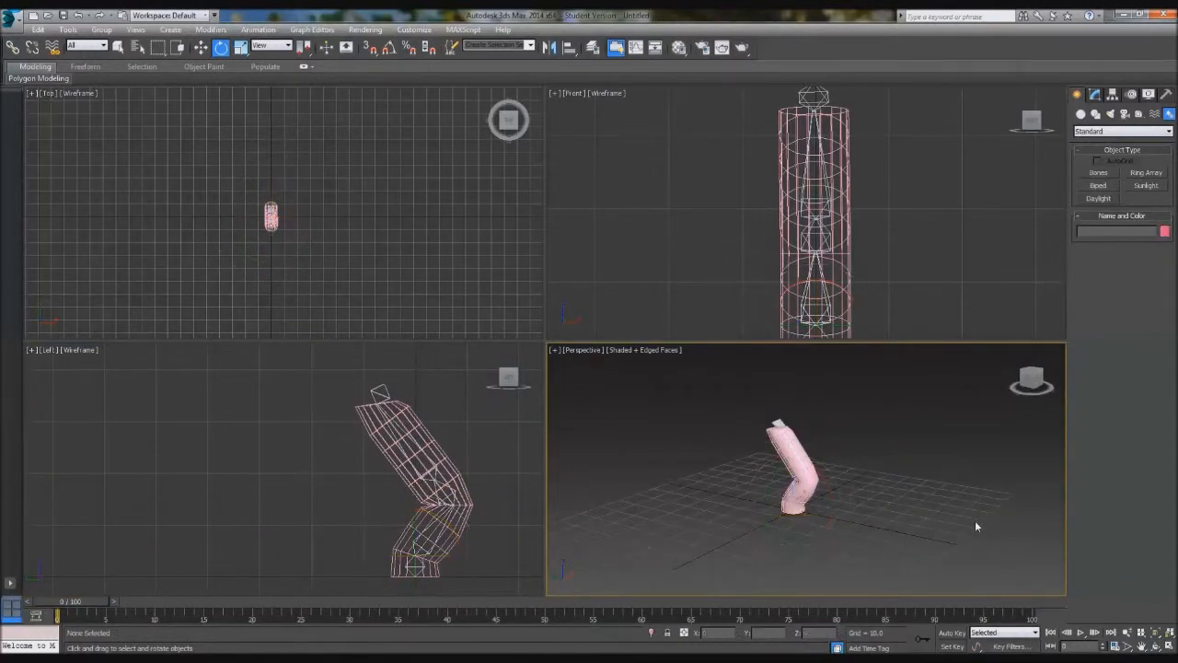